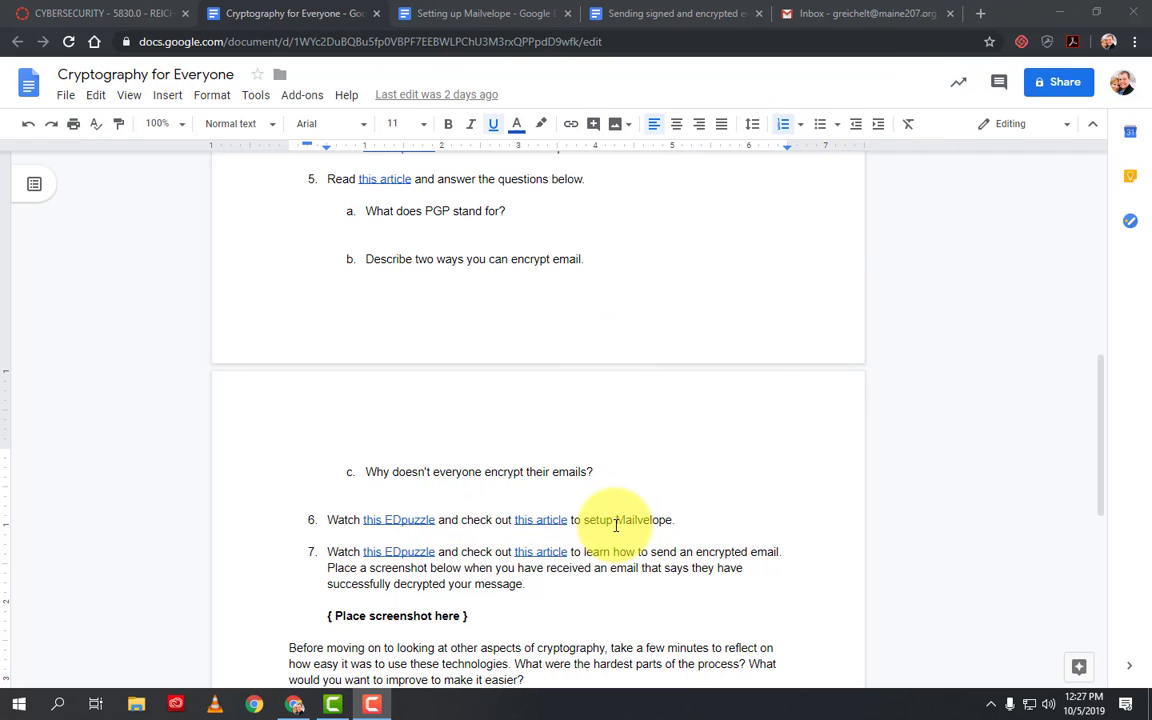
- Select the word 'Mailvelope' in item 6 of the assignment document
{"action": "left_click_drag", "start_coordinate": [614, 520], "coordinate": [676, 518]}
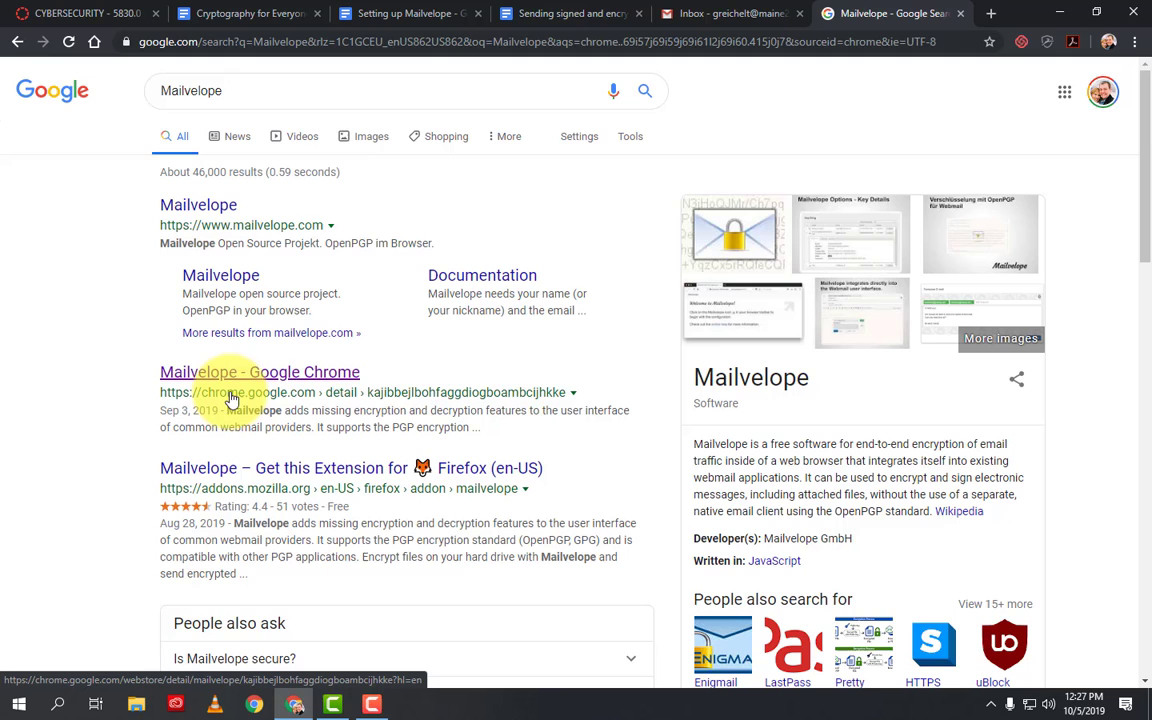
- Open the Mailvelope Web Store listing and add the extension to Chrome
{"action": "left_click", "coordinate": [297, 378]}
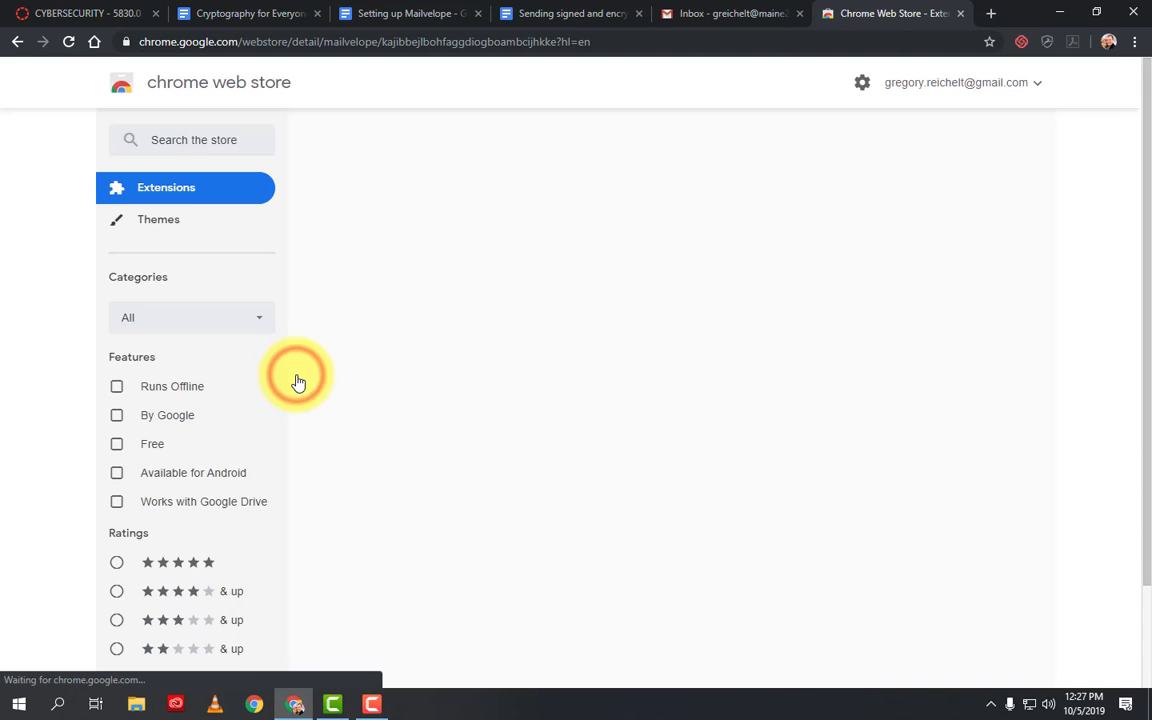
{"action": "left_click", "coordinate": [906, 195]}
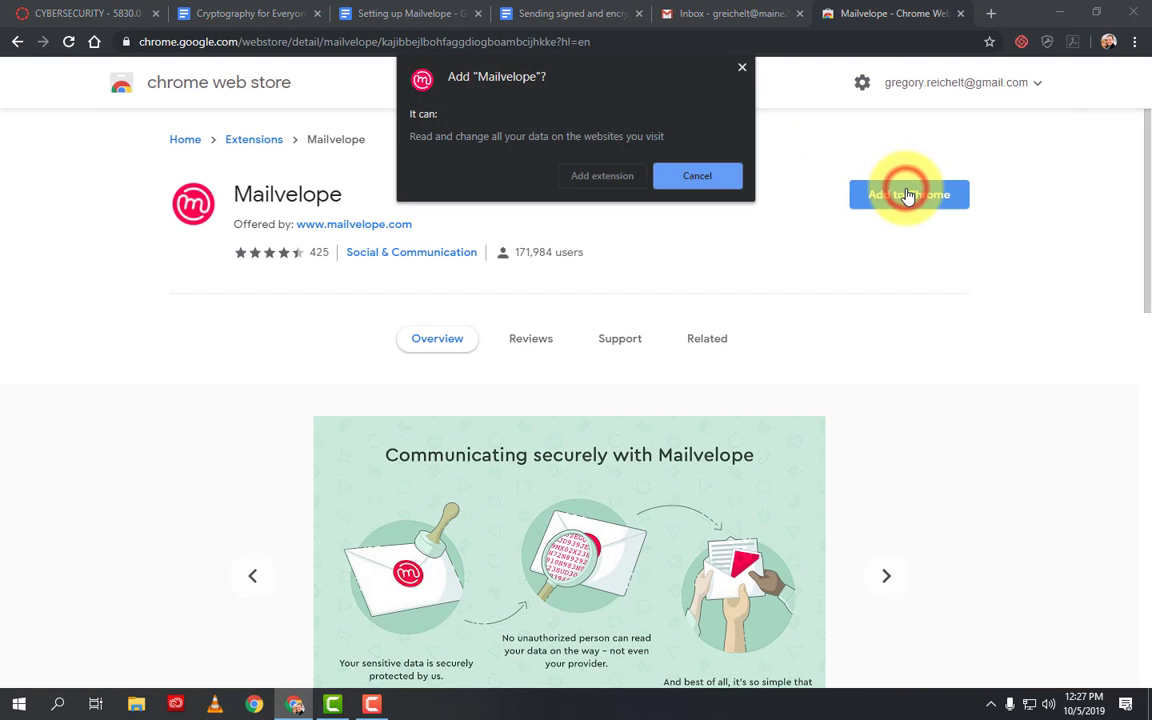
{"action": "left_click", "coordinate": [625, 175]}
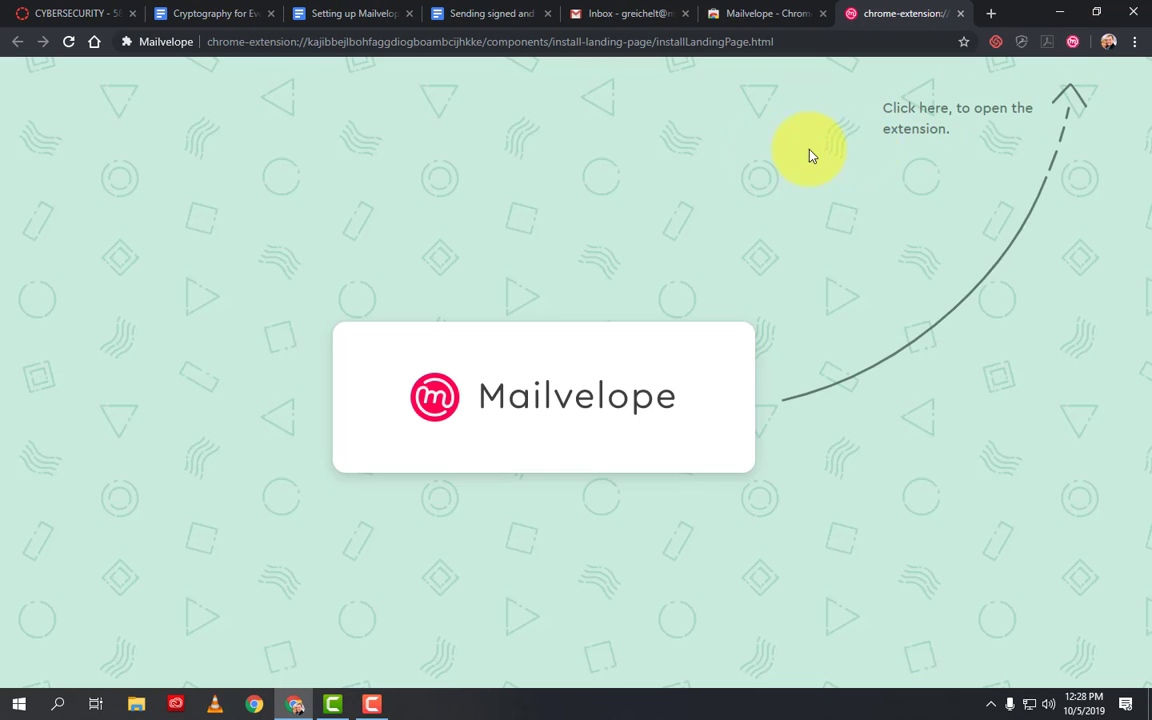
- Start Mailvelope setup at its 'Import key from clipboard' page, then return to the assignment doc
{"action": "left_click", "coordinate": [822, 13]}
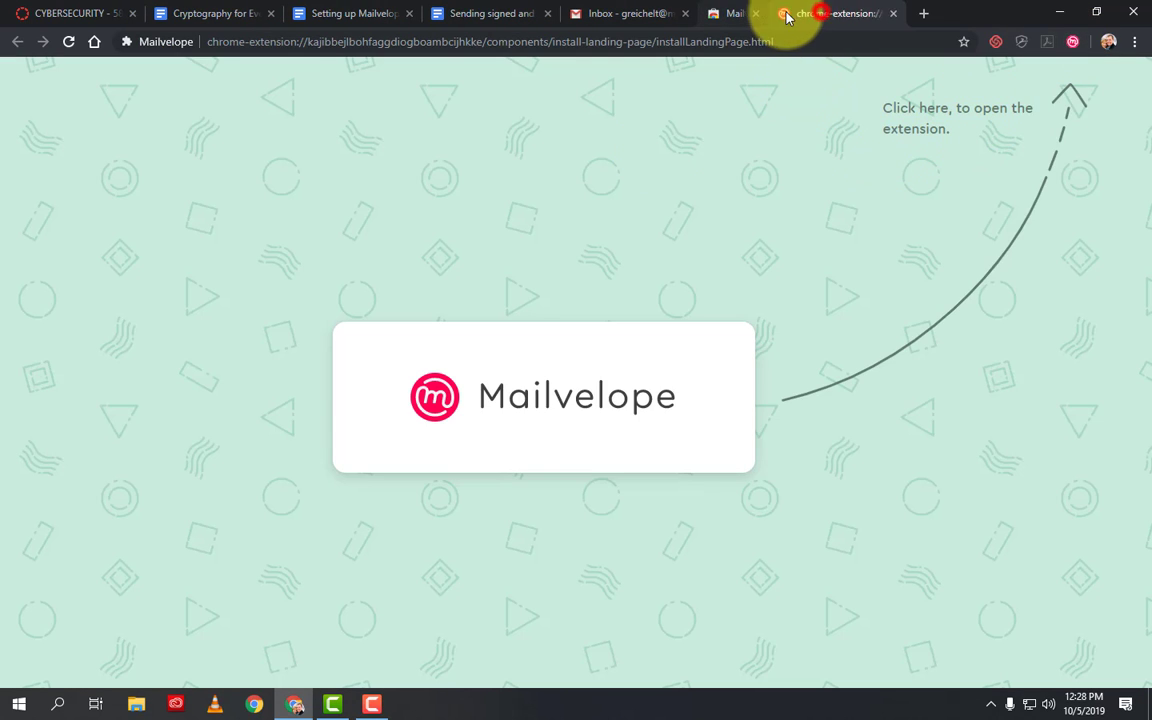
{"action": "left_click", "coordinate": [1073, 42]}
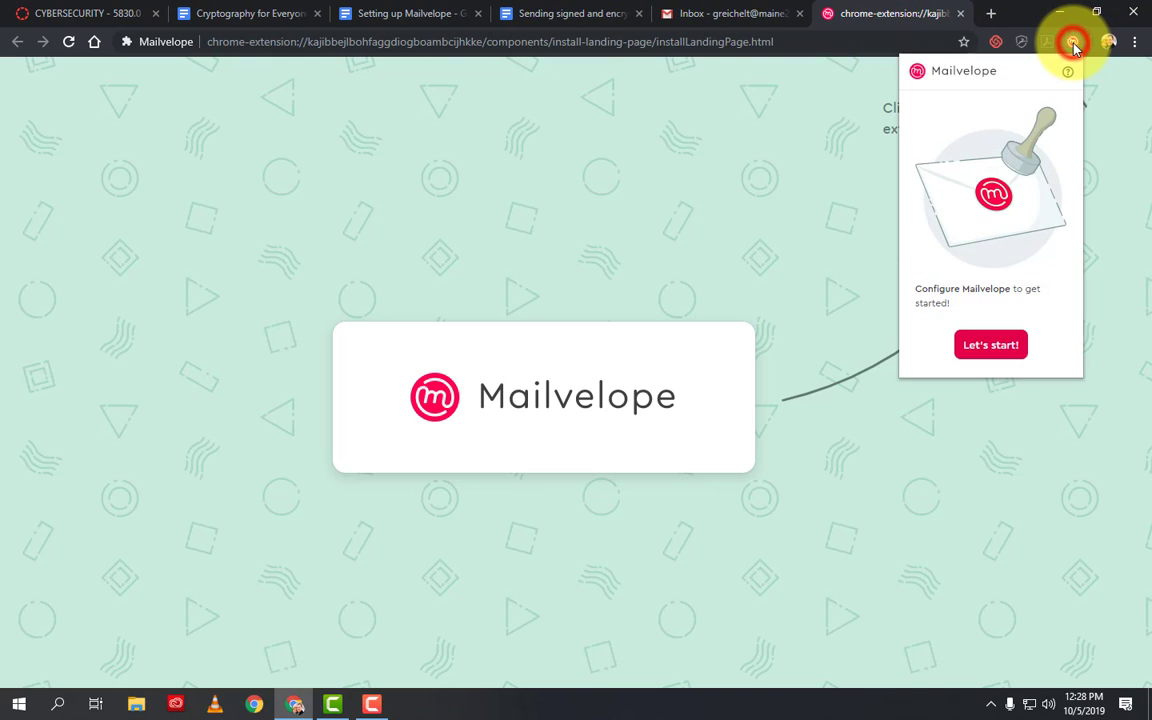
{"action": "left_click", "coordinate": [993, 345]}
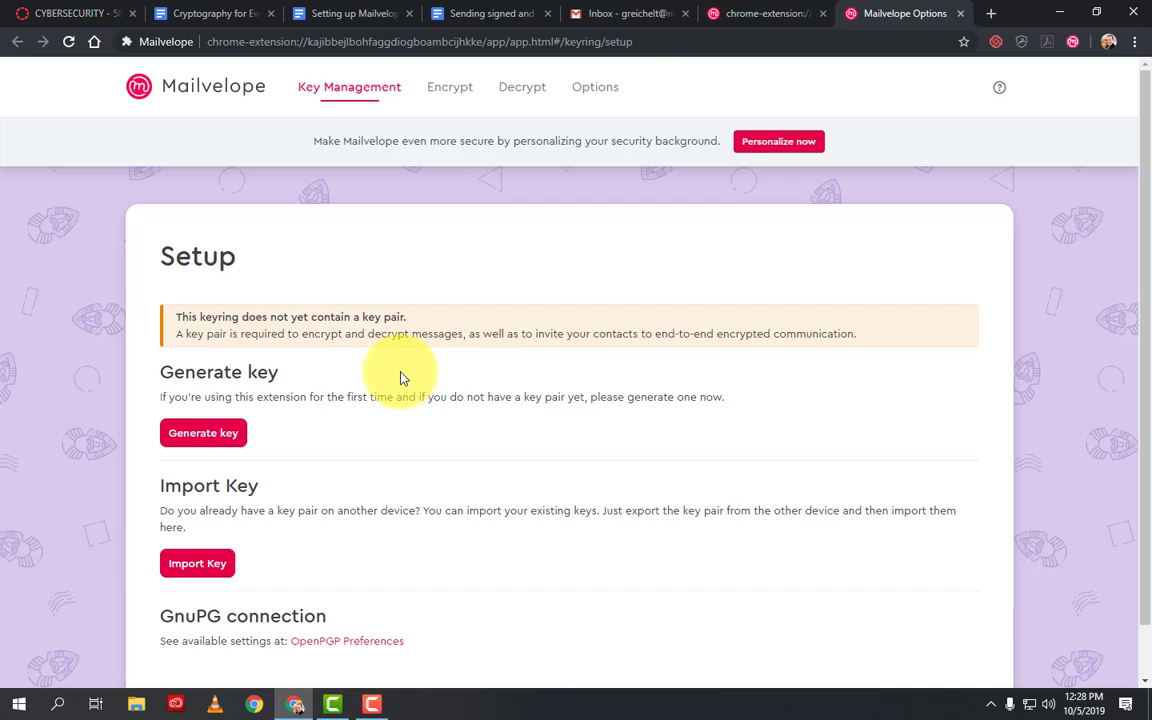
{"action": "left_click", "coordinate": [202, 569]}
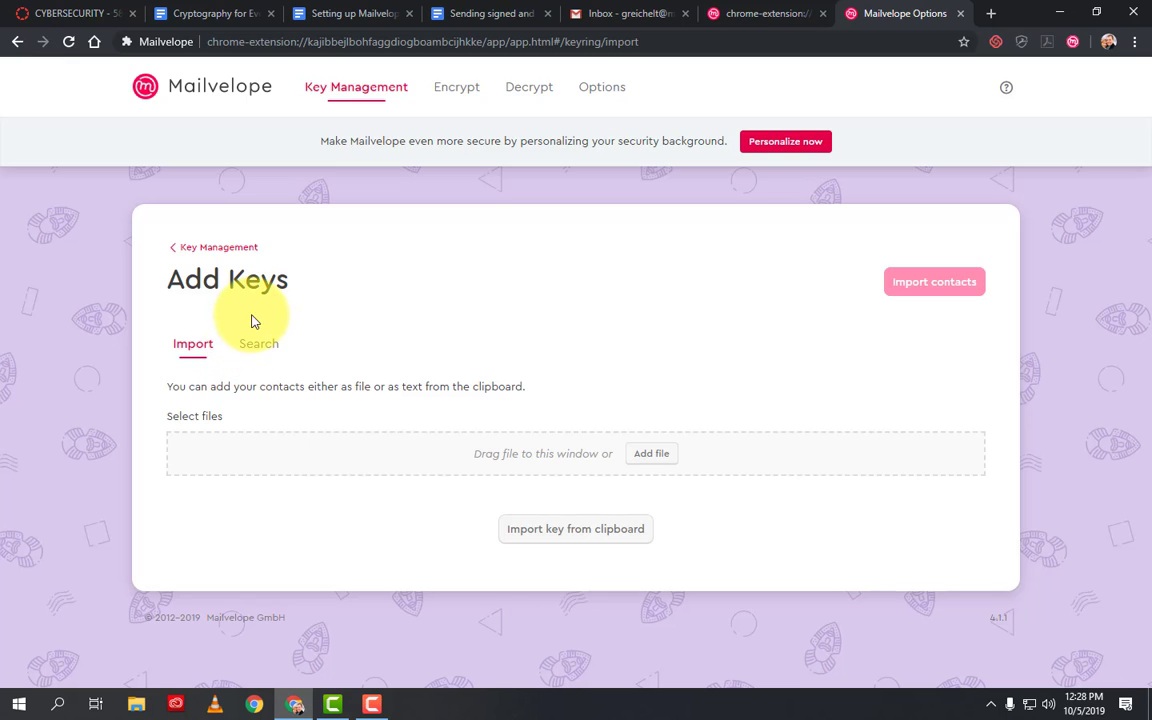
{"action": "left_click", "coordinate": [589, 530]}
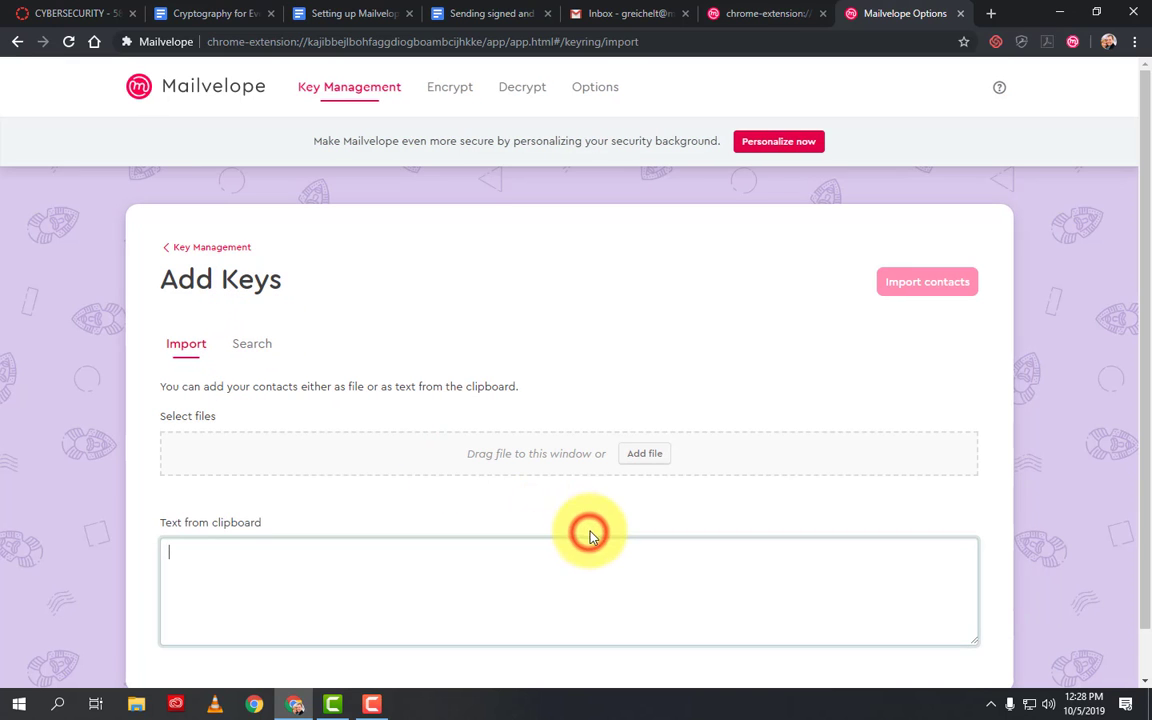
{"action": "left_click", "coordinate": [190, 14]}
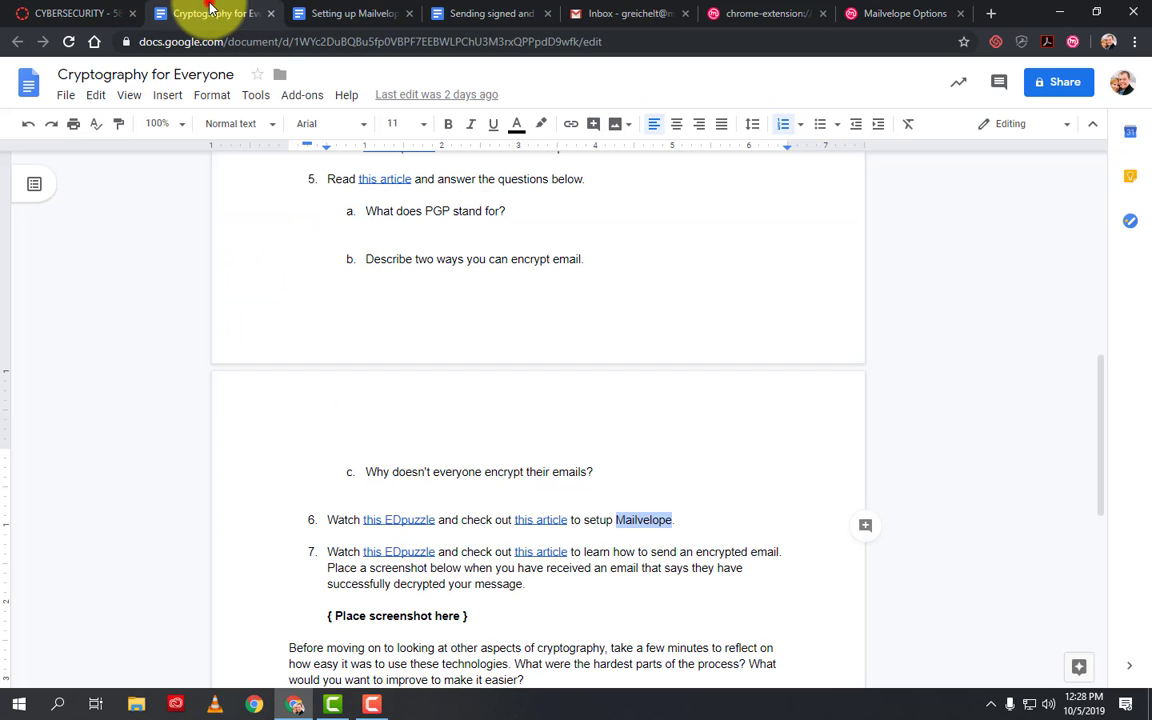
- Open the Setting up Mailvelope document linked from the assignment
{"action": "left_click", "coordinate": [632, 550]}
{"action": "left_click", "coordinate": [535, 519]}
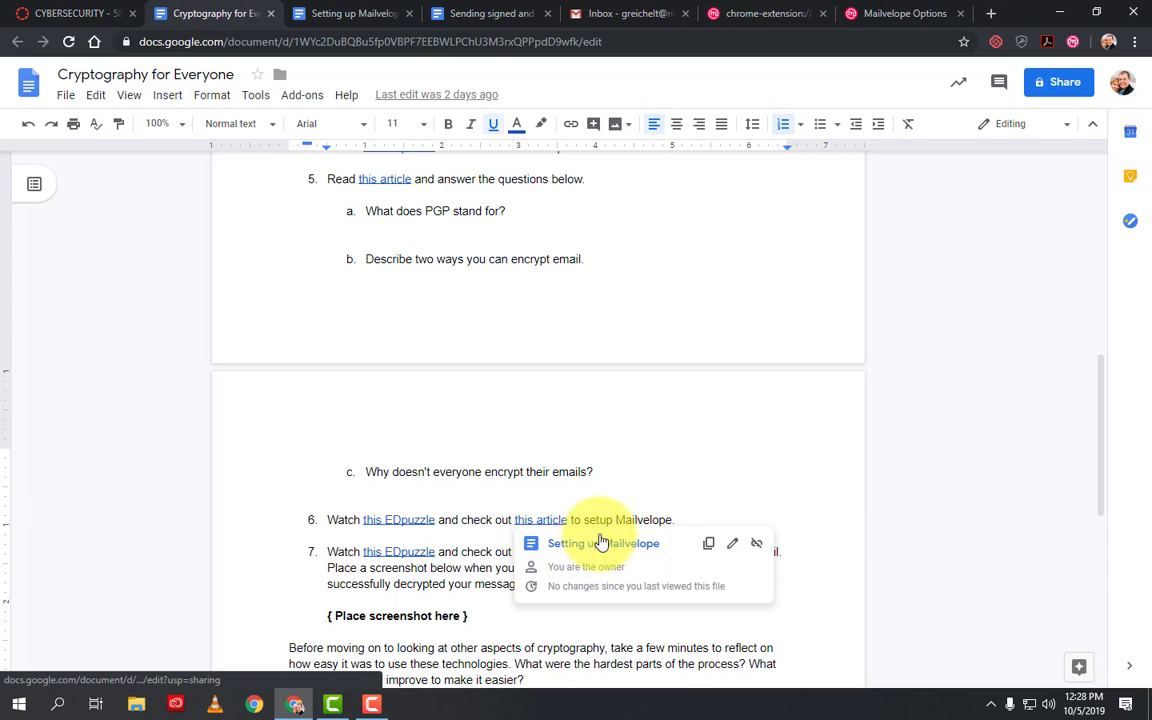
{"action": "left_click", "coordinate": [336, 14]}
- Select the full PGP public key block, from BEGIN to END, for copying
{"action": "scroll", "coordinate": [397, 477], "scroll_direction": "down", "scroll_amount": 3}
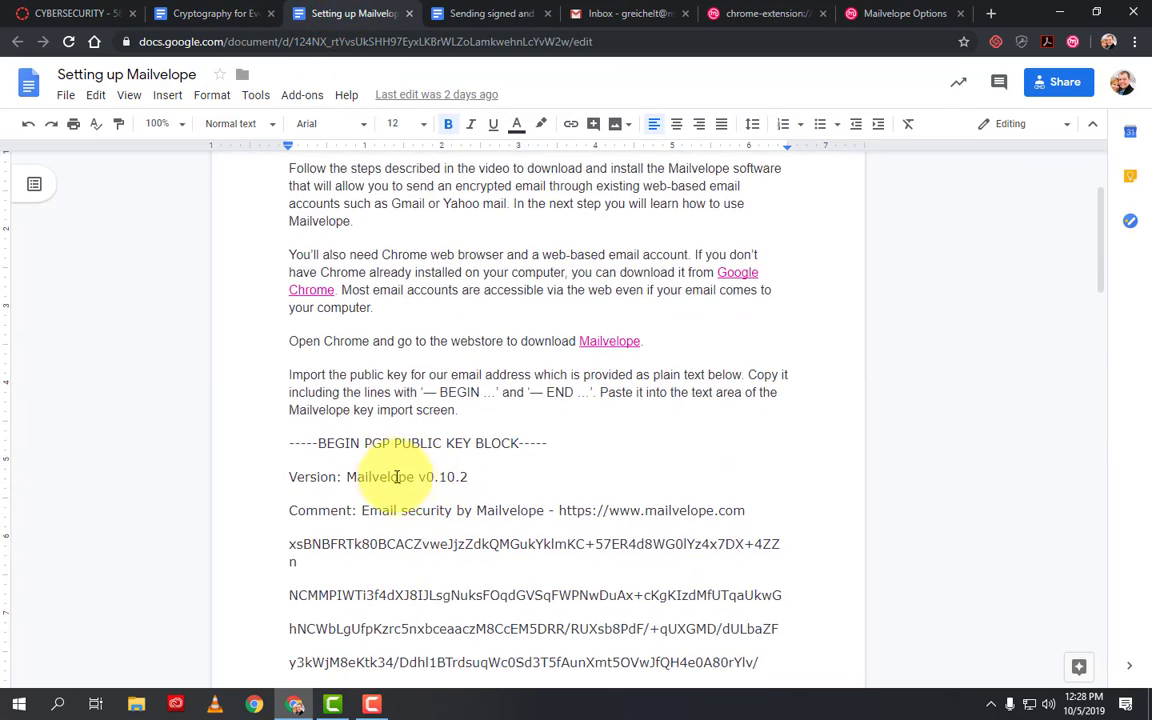
{"action": "scroll", "coordinate": [397, 477], "scroll_direction": "down", "scroll_amount": 1}
{"action": "mouse_move", "coordinate": [289, 362]}
{"action": "left_mouse_down"}
{"action": "mouse_move", "coordinate": [572, 665]}
{"action": "mouse_move", "coordinate": [575, 556]}
{"action": "mouse_move", "coordinate": [580, 578]}
{"action": "left_mouse_up"}
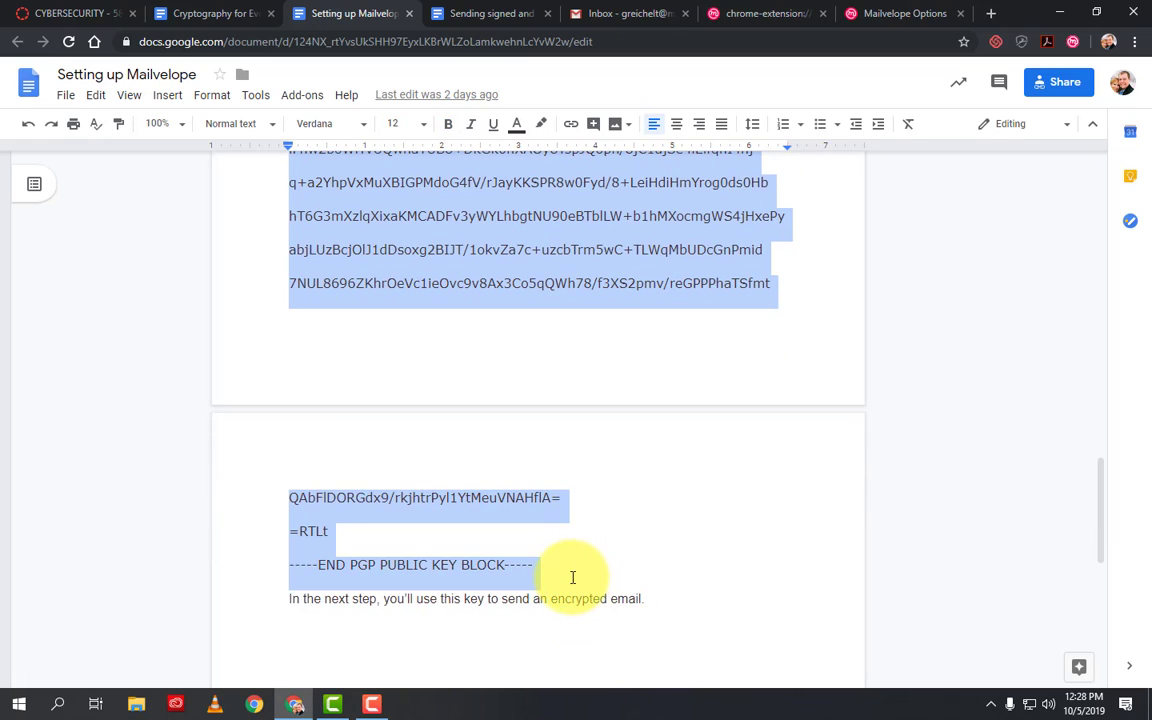
{"action": "scroll", "coordinate": [458, 257], "scroll_direction": "up", "scroll_amount": 5}
{"action": "scroll", "coordinate": [424, 252], "scroll_direction": "up", "scroll_amount": 5}
{"action": "scroll", "coordinate": [424, 257], "scroll_direction": "up", "scroll_amount": 5}
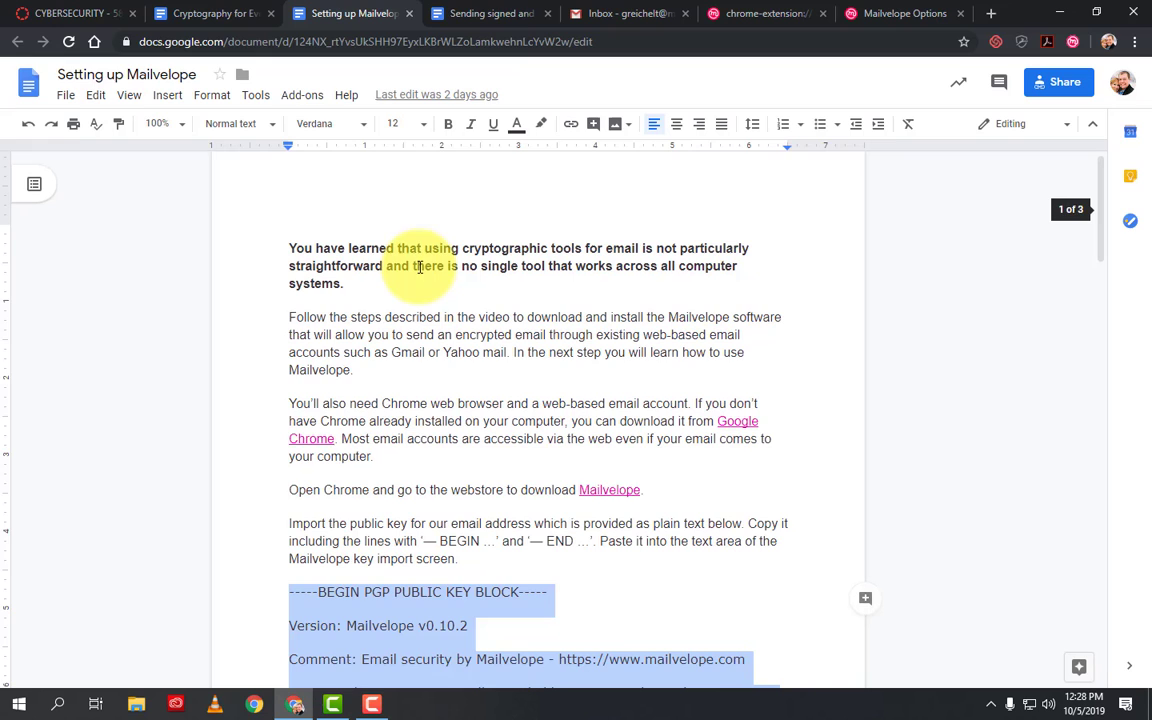
- Paste the copied public key into Add Keys and import the Cyber Security MOOC key
{"action": "left_click", "coordinate": [746, 13]}
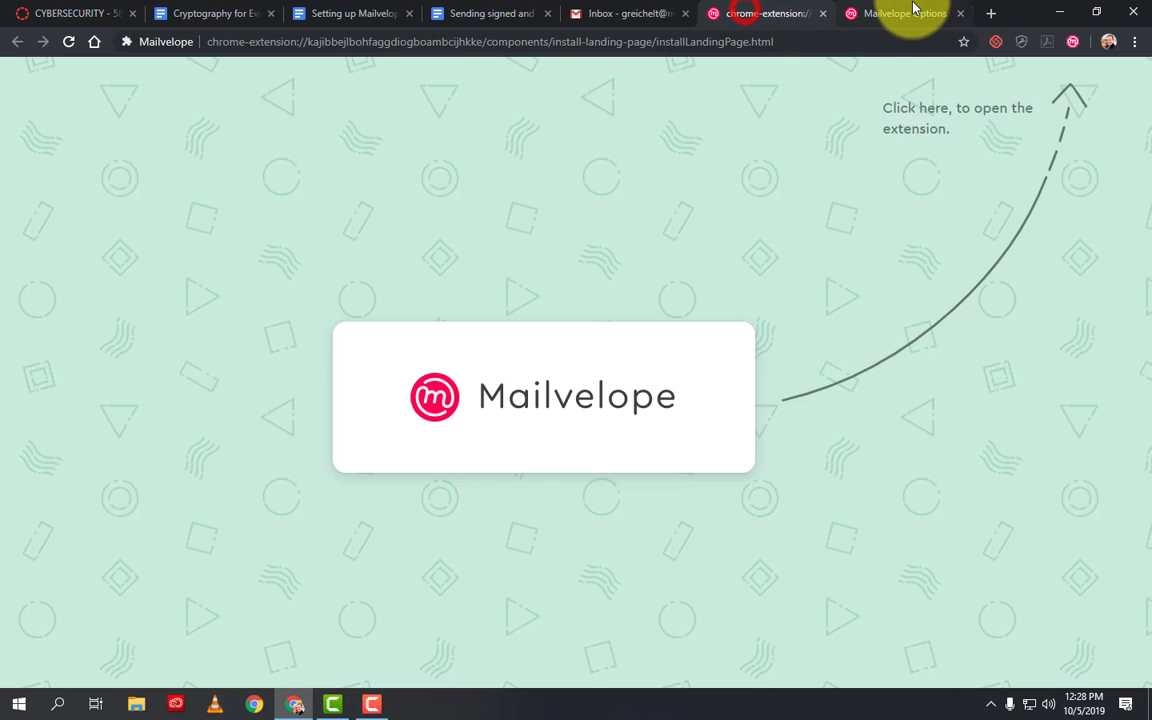
{"action": "left_click", "coordinate": [910, 13]}
{"action": "left_click", "coordinate": [393, 580]}
{"action": "key", "text": "ctrl+v"}
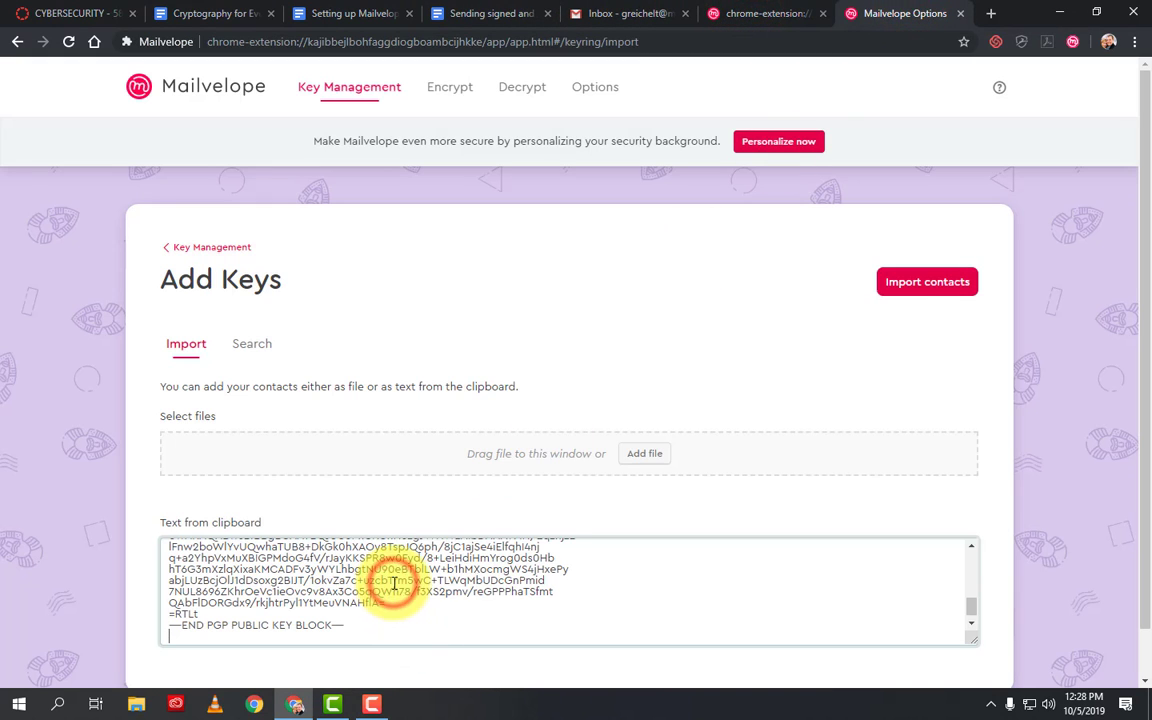
{"action": "left_click", "coordinate": [938, 287]}
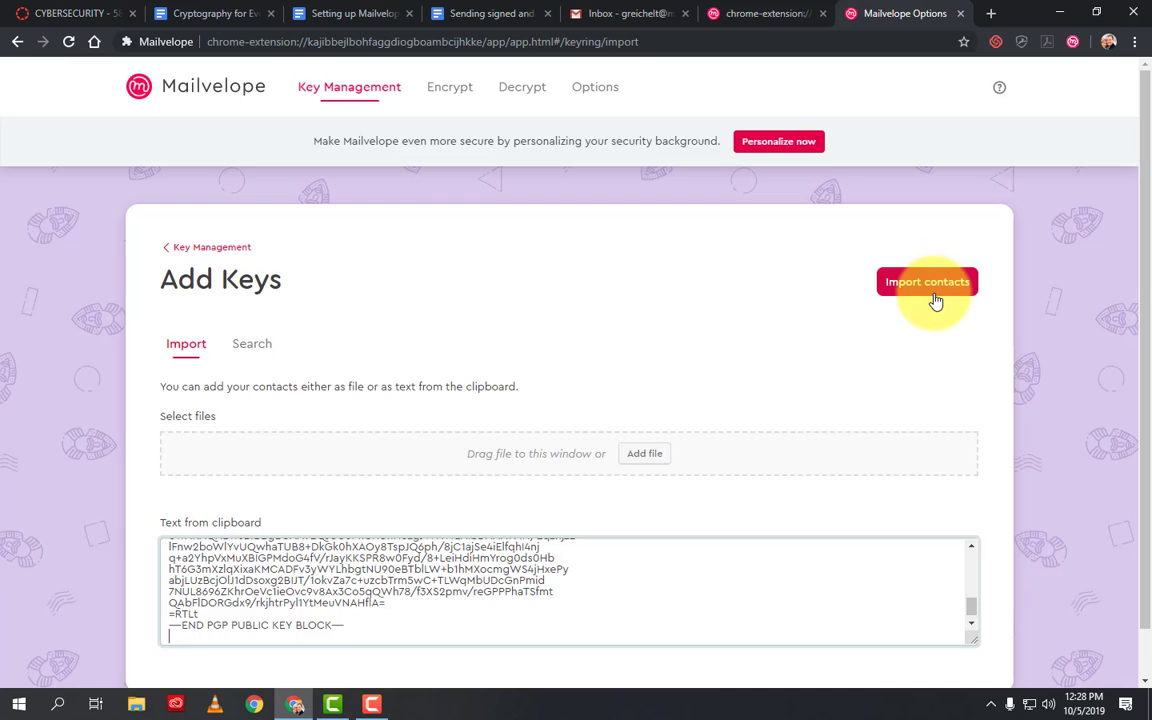
{"action": "left_click", "coordinate": [933, 290]}
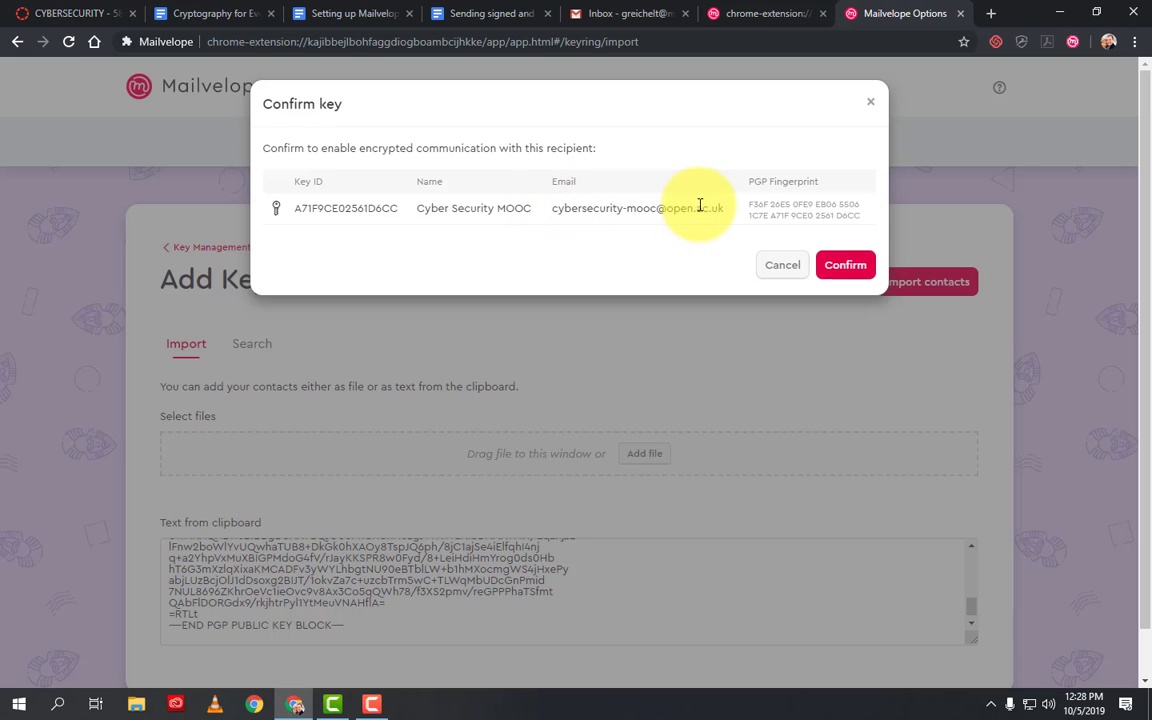
{"action": "left_click", "coordinate": [830, 265]}
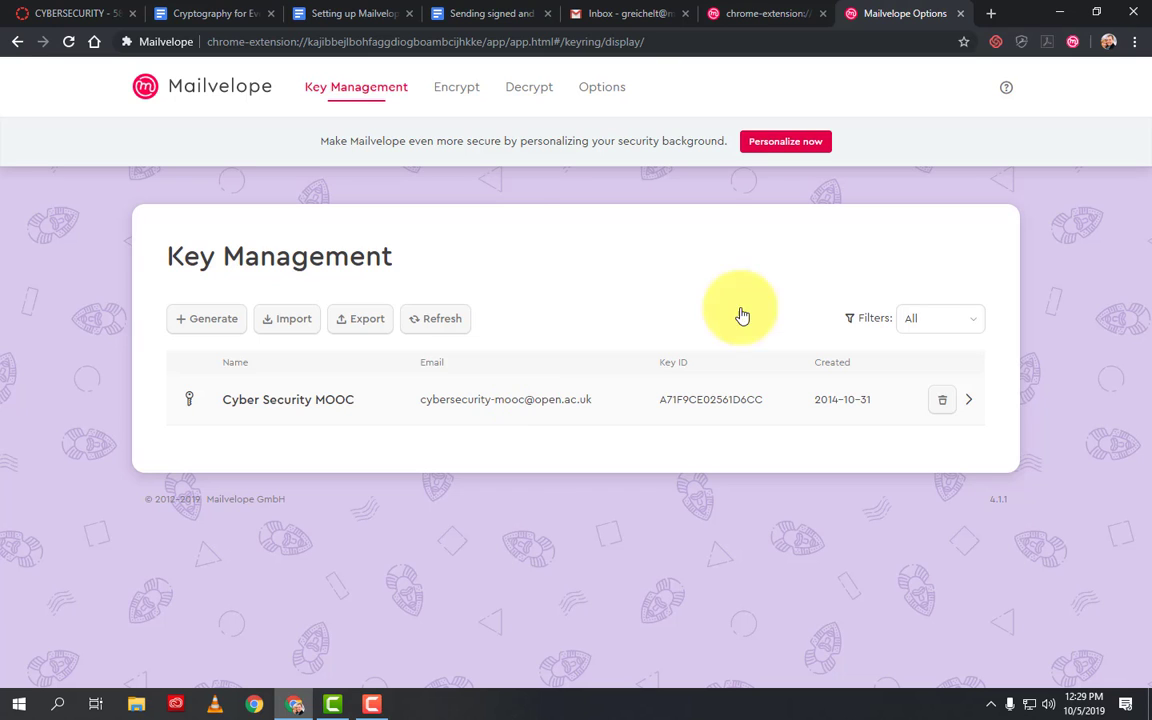
- Close the Mailvelope Options and welcome tabs and start a new Gmail message
{"action": "left_click", "coordinate": [961, 14]}
{"action": "left_click", "coordinate": [964, 14]}
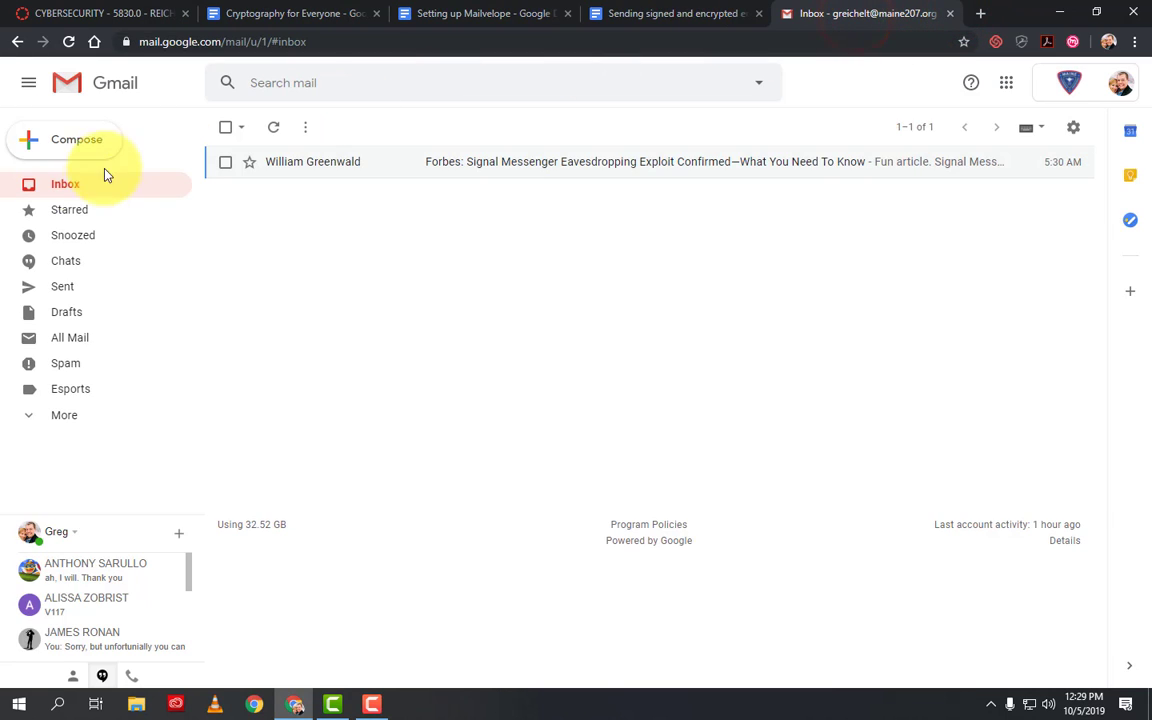
{"action": "left_click", "coordinate": [69, 156]}
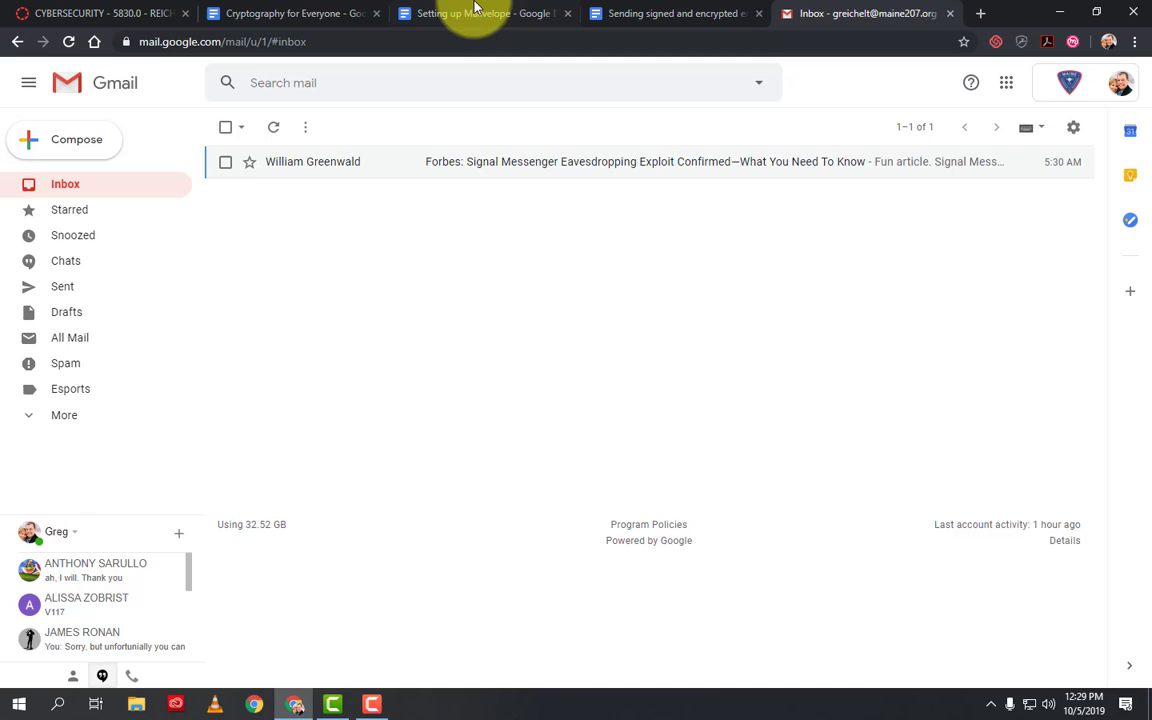
- Bring up the Sending signed and encrypted email instructions document
{"action": "left_click", "coordinate": [590, 14]}
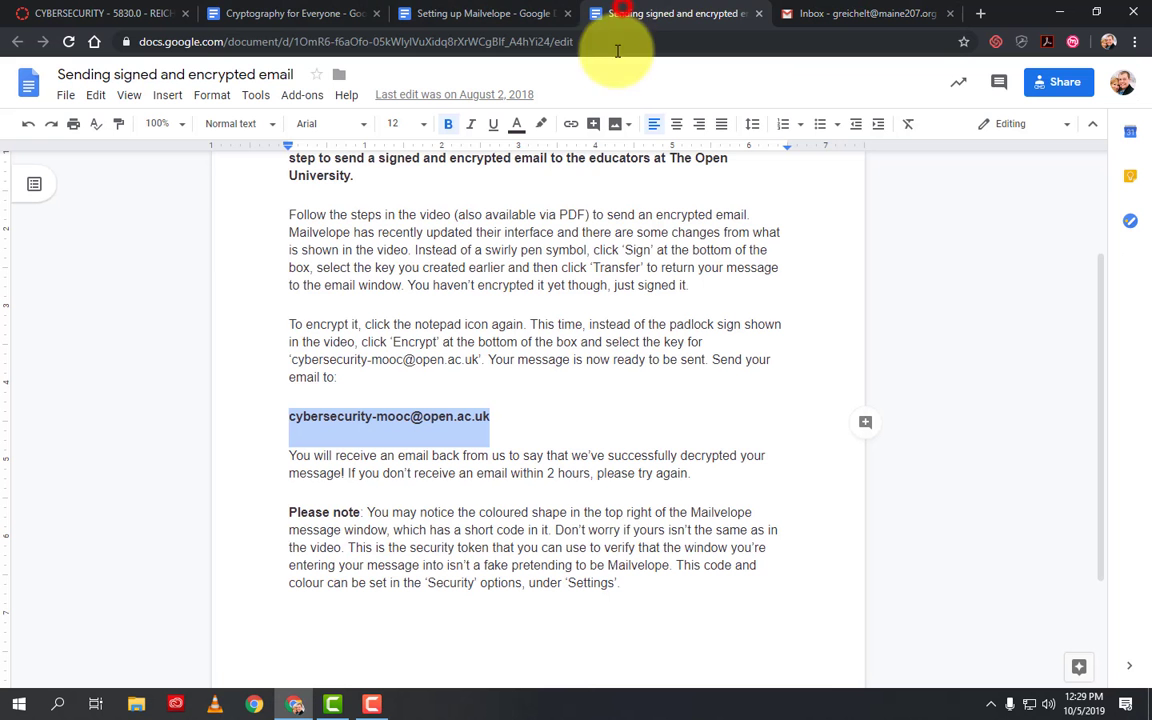
{"action": "left_click", "coordinate": [265, 13]}
{"action": "scroll", "coordinate": [535, 566], "scroll_direction": "down", "scroll_amount": 1}
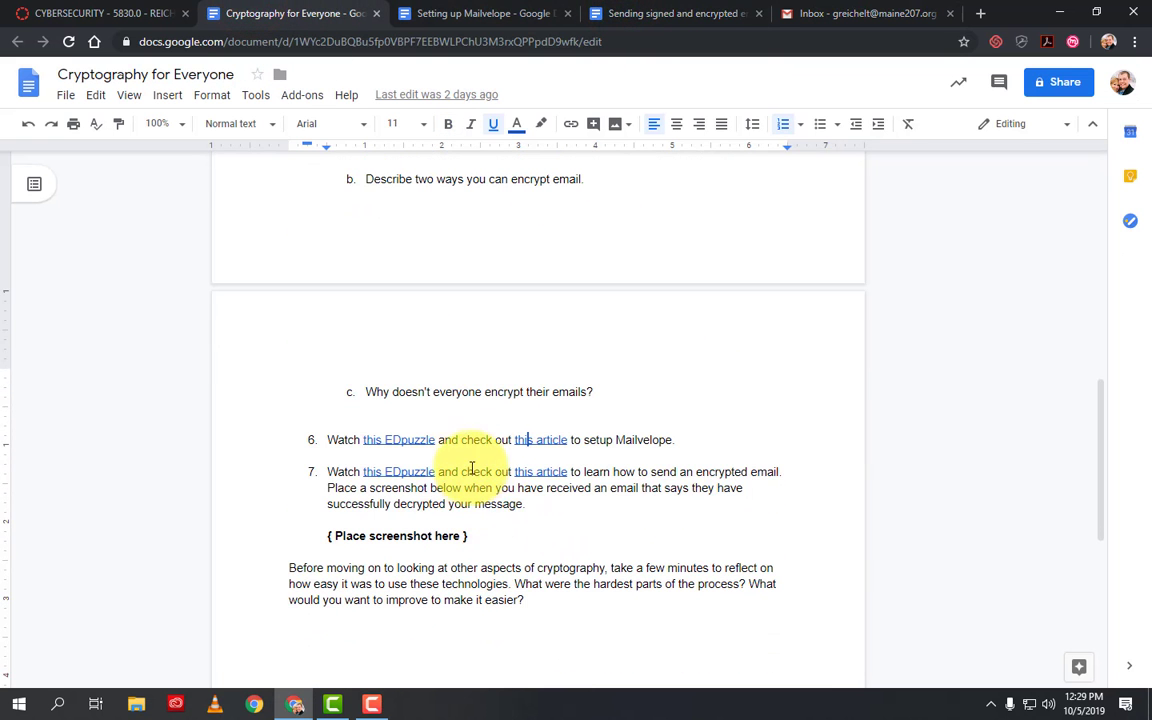
{"action": "left_click", "coordinate": [640, 13]}
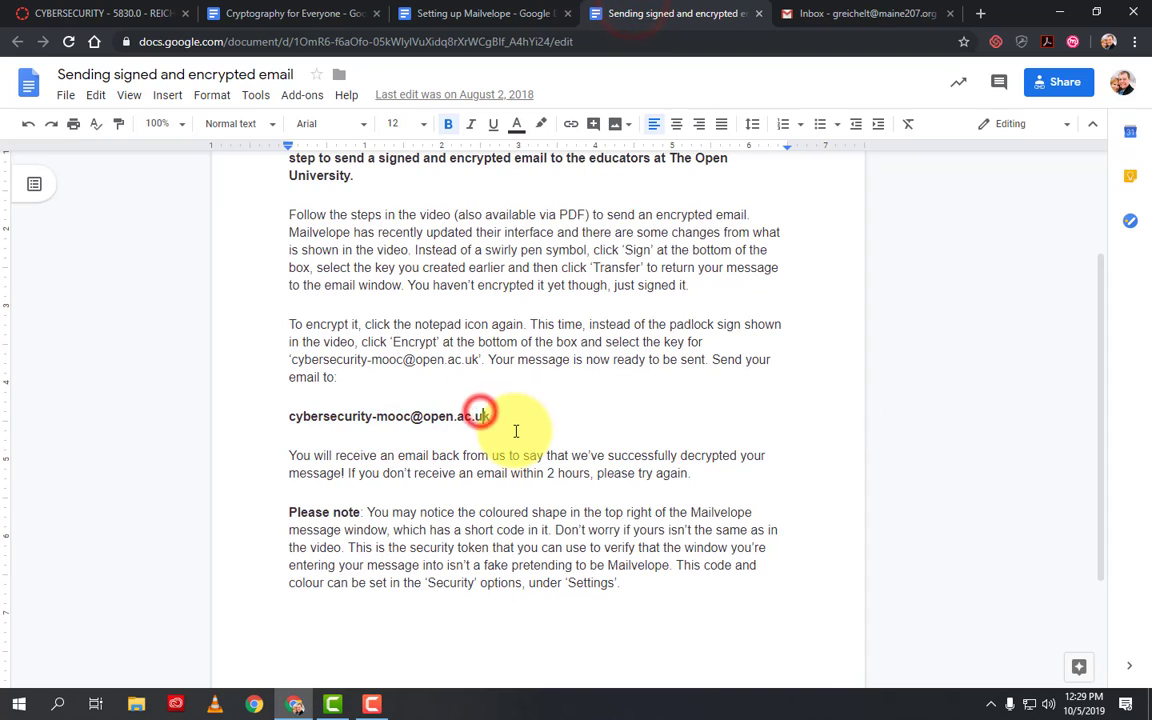
- Copy the course e-mail address from the instructions and return to Gmail
{"action": "left_click_drag", "start_coordinate": [489, 416], "coordinate": [262, 418]}
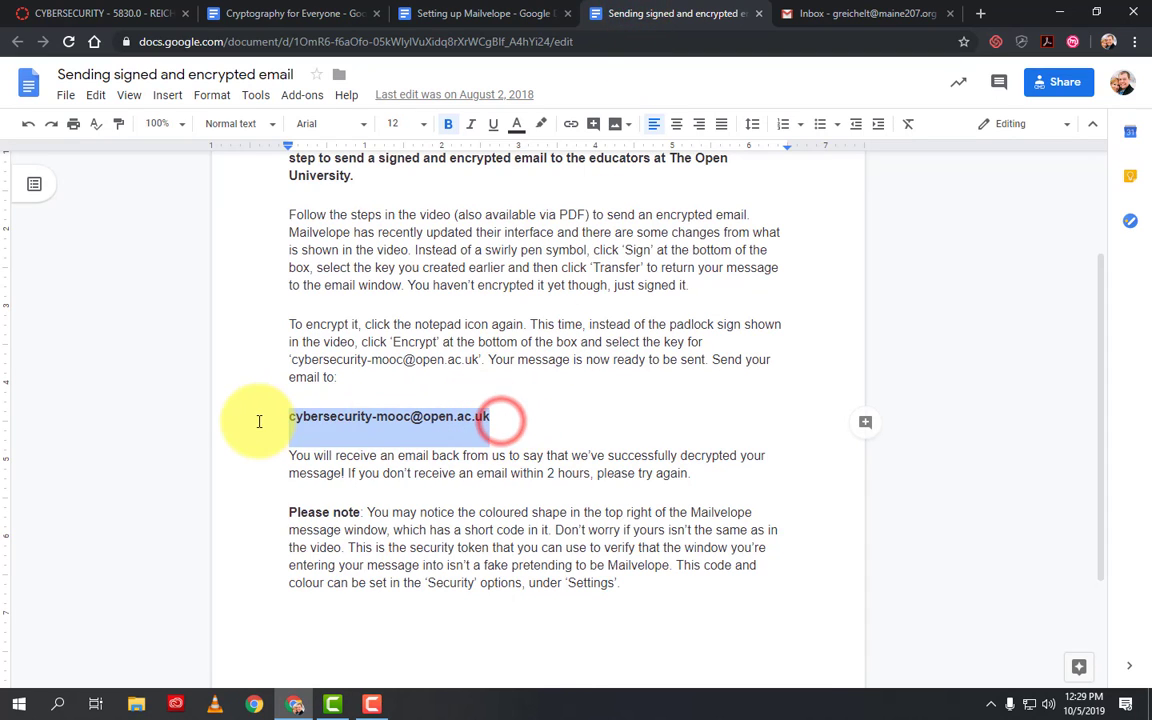
{"action": "right_click", "coordinate": [355, 418]}
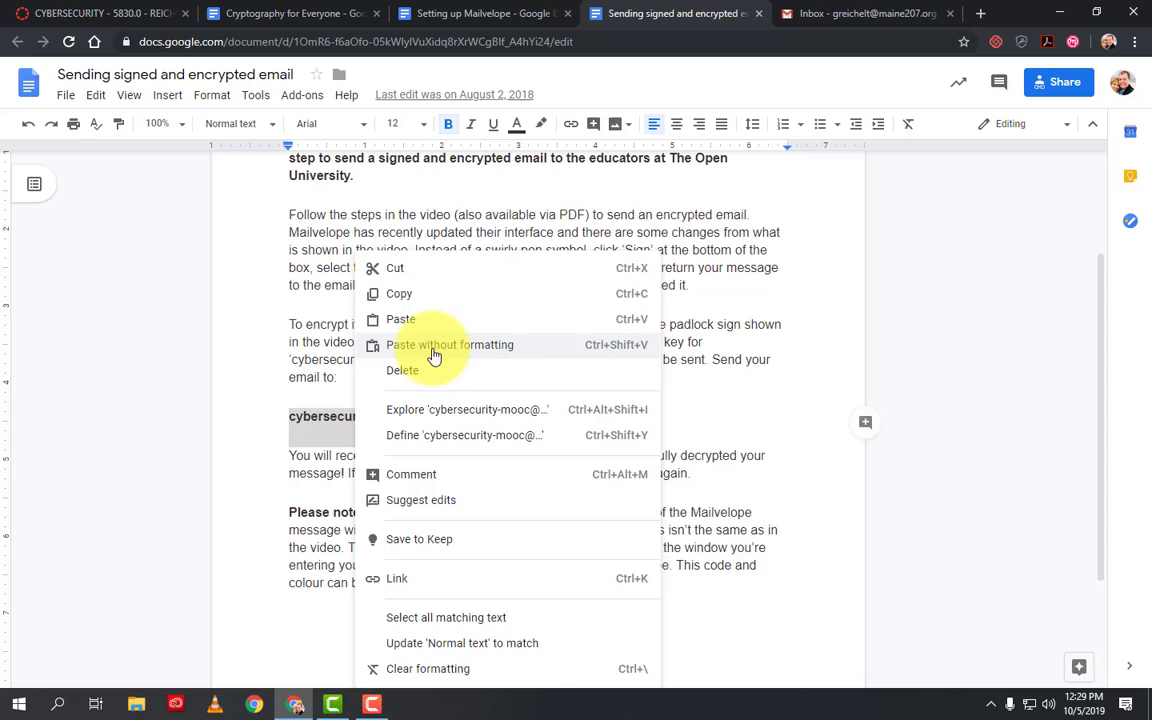
{"action": "left_click", "coordinate": [418, 291]}
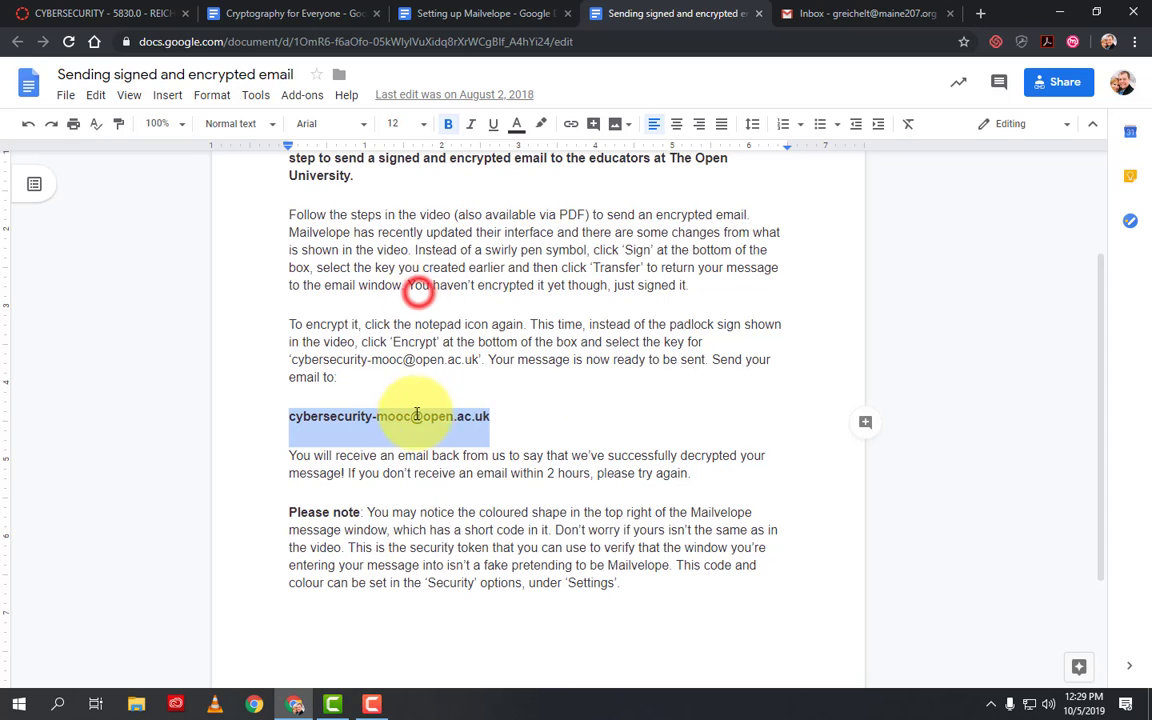
{"action": "left_click", "coordinate": [530, 435]}
{"action": "left_click", "coordinate": [800, 13]}
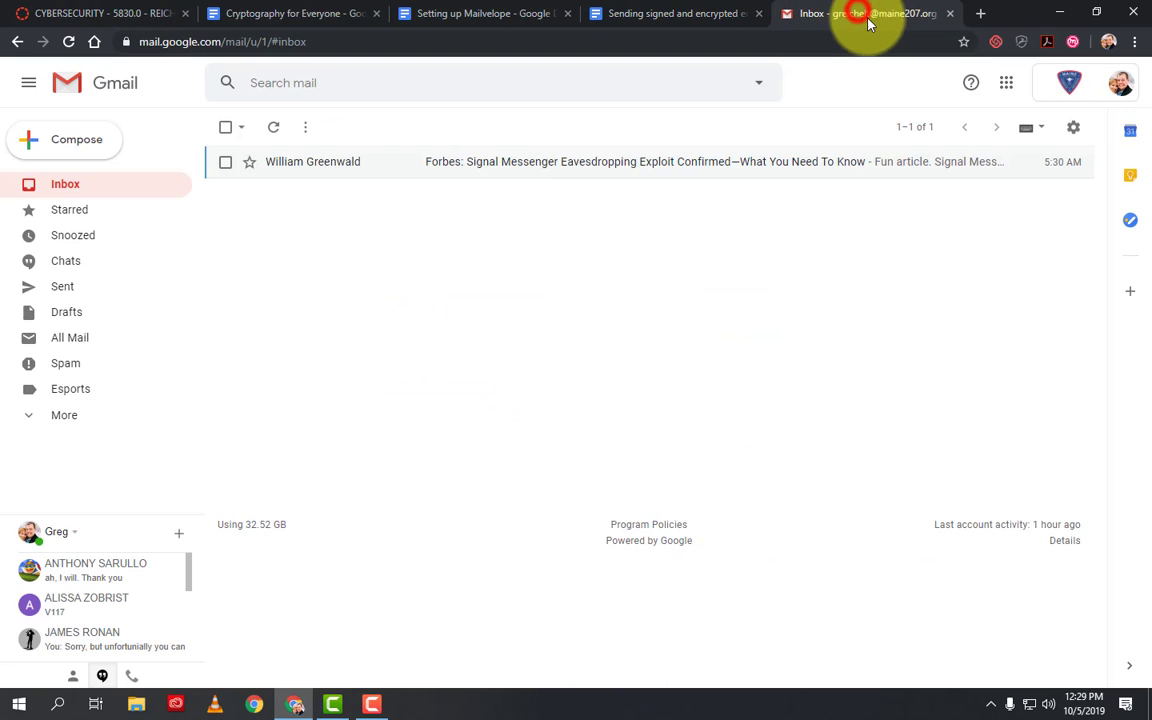
- Open a Mailvelope secure compose and add the Cyber Security MOOC key as recipient
{"action": "left_click", "coordinate": [76, 149]}
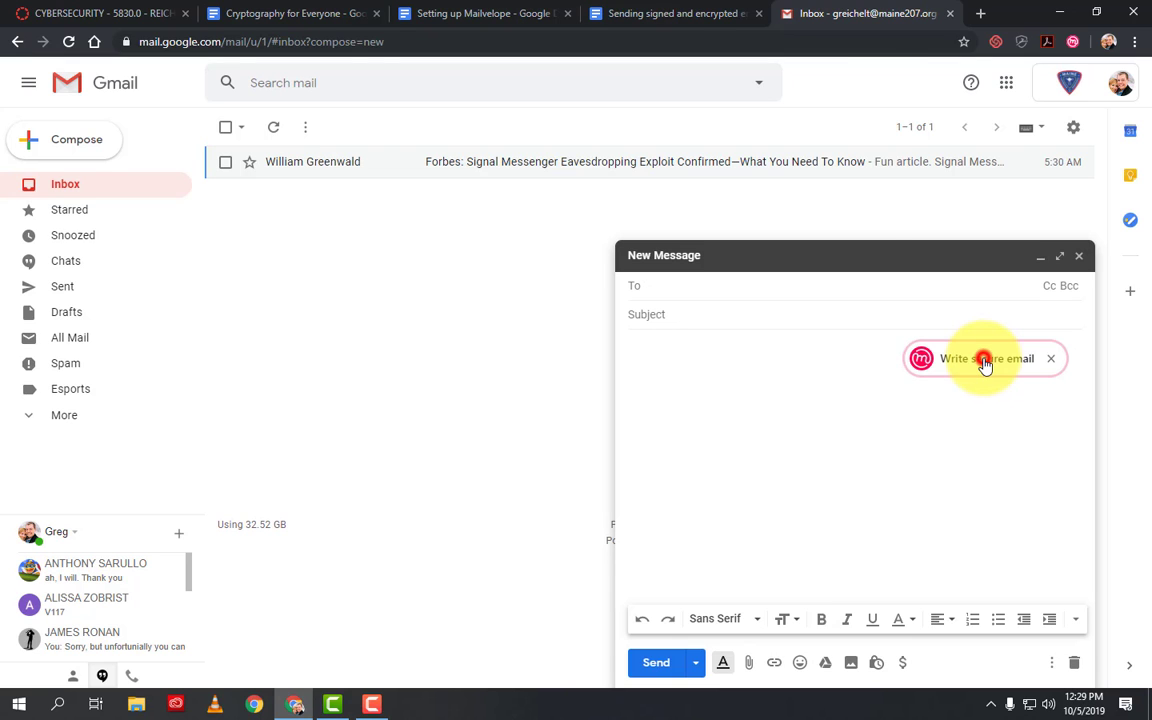
{"action": "left_click", "coordinate": [985, 362]}
{"action": "left_click", "coordinate": [383, 170]}
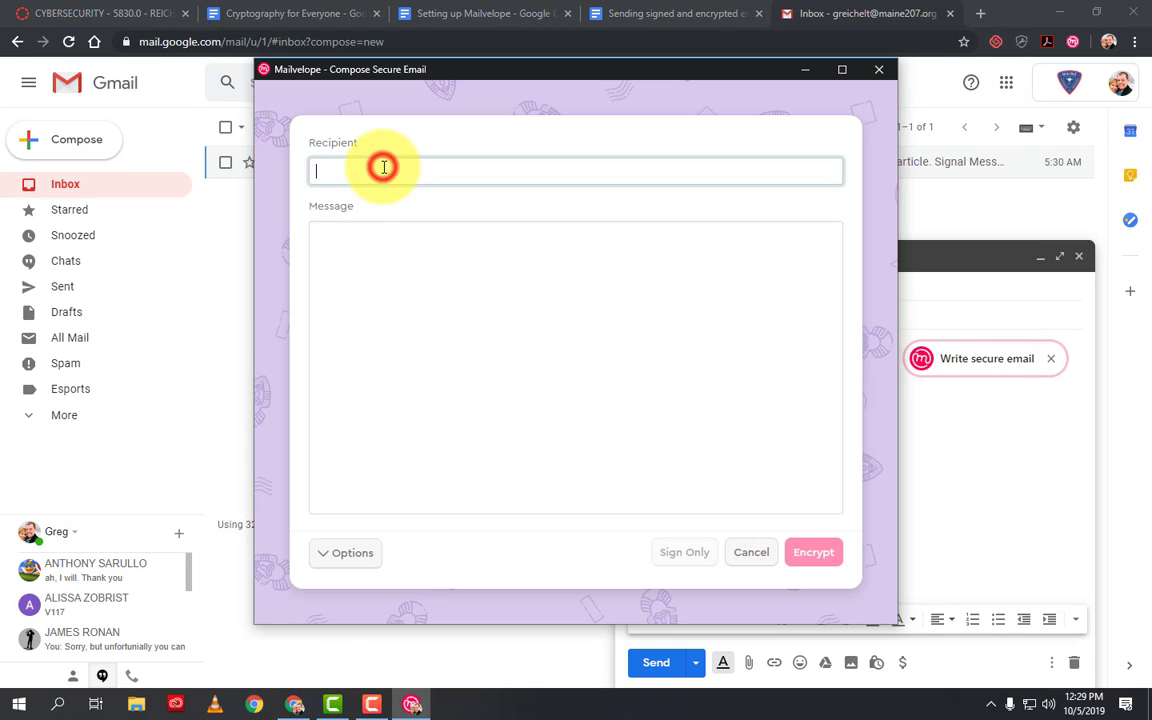
{"action": "key", "text": "ctrl+v"}
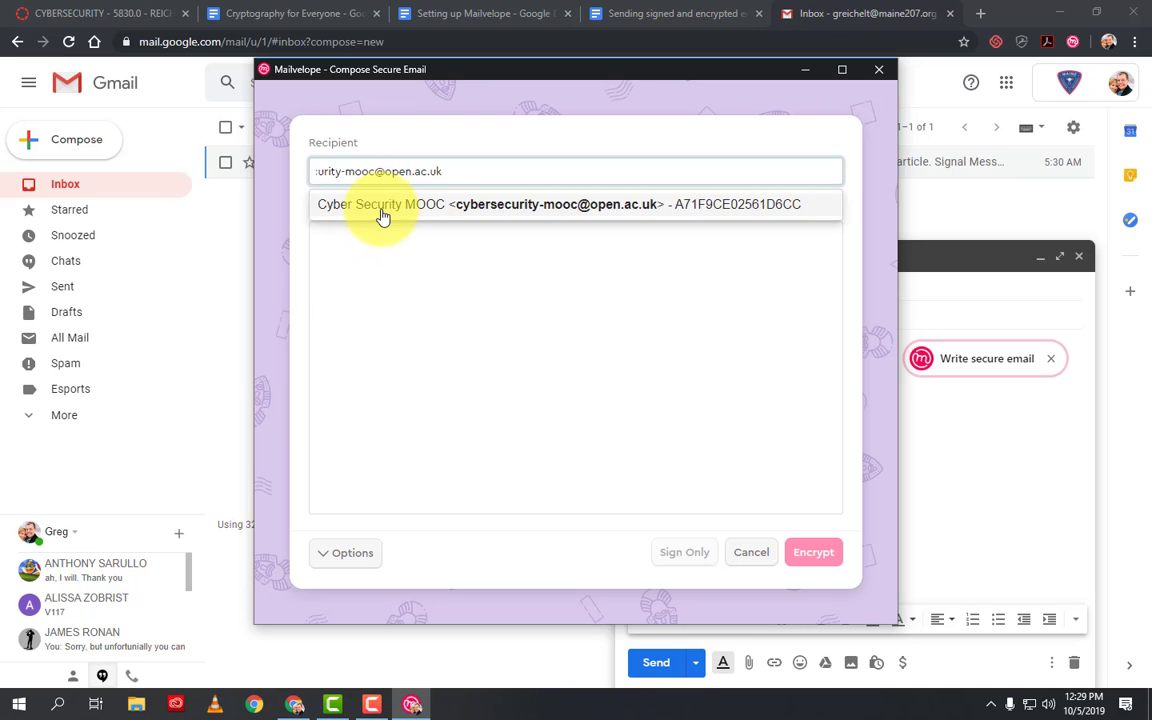
{"action": "left_click_drag", "start_coordinate": [470, 170], "coordinate": [206, 193]}
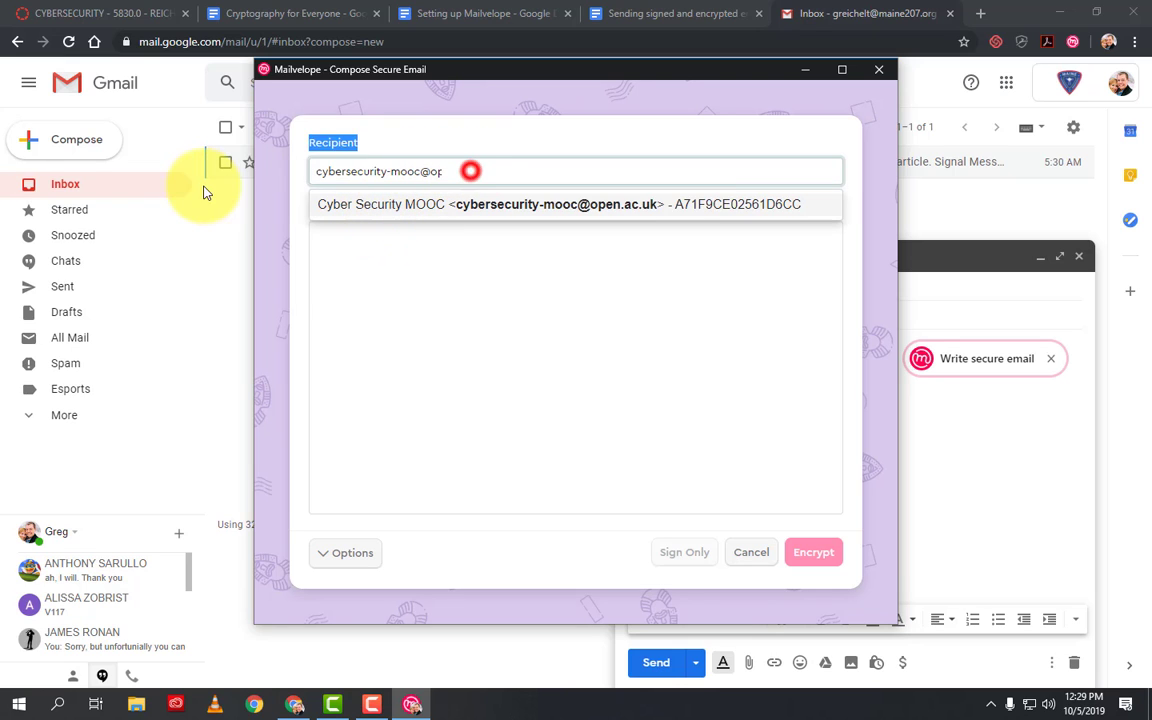
{"action": "left_click", "coordinate": [373, 171]}
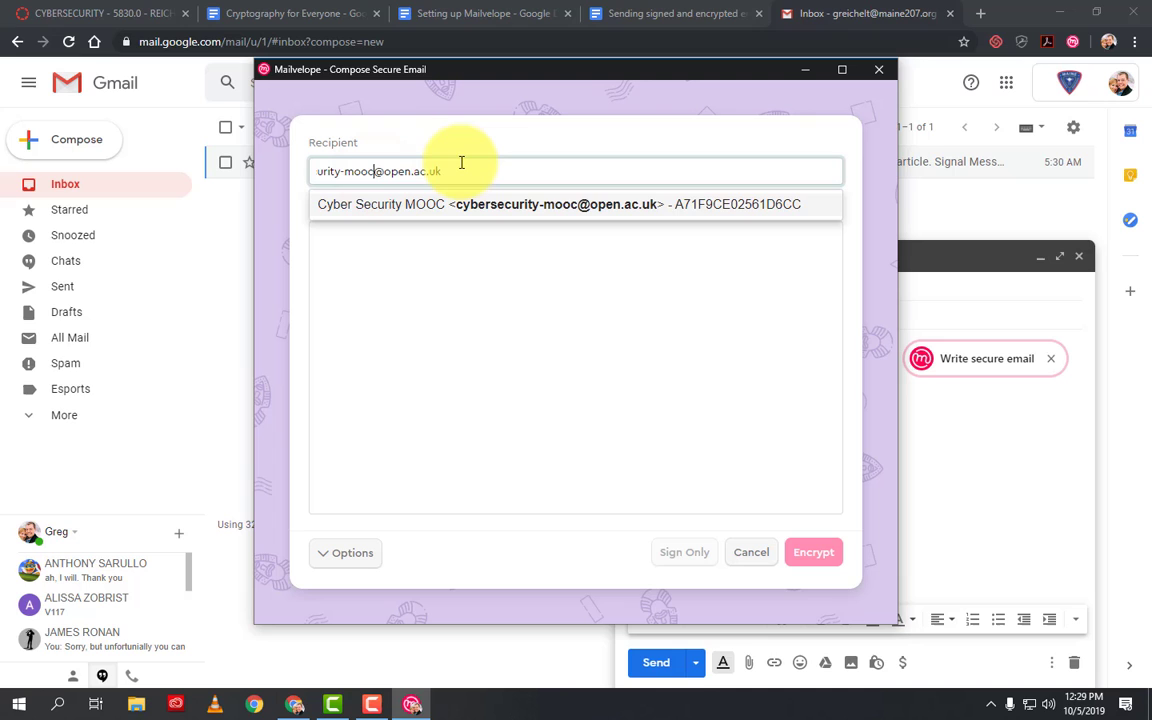
{"action": "left_click", "coordinate": [380, 205]}
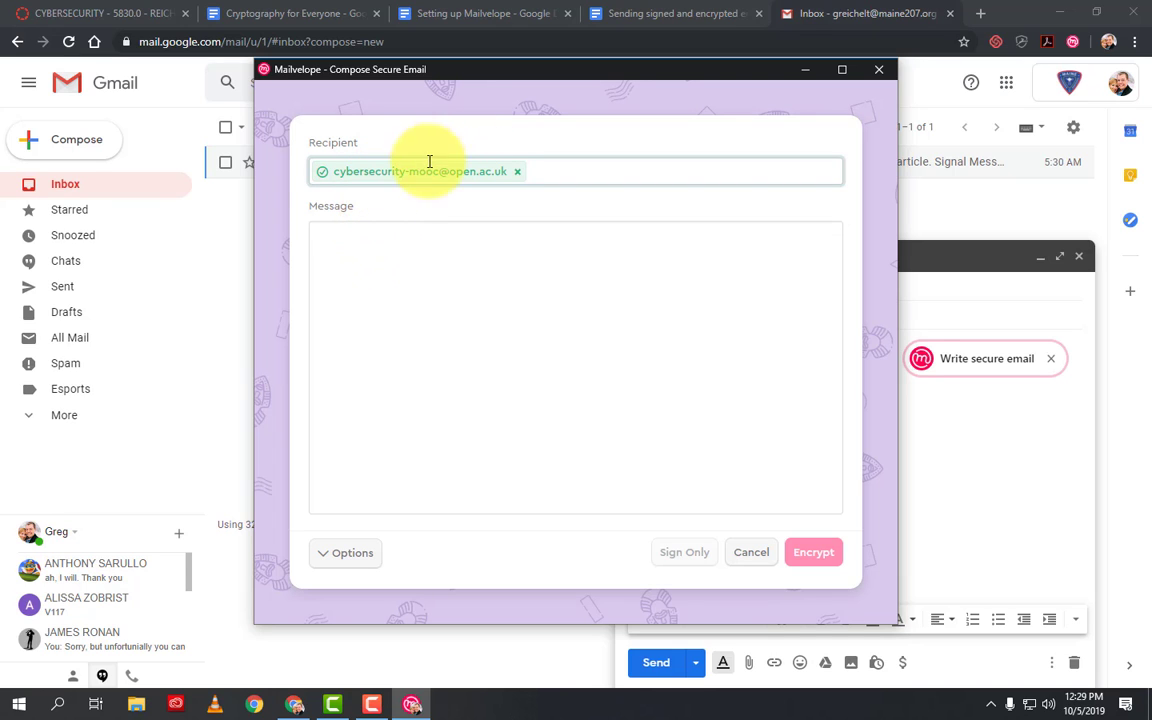
- Write the body "This is a test message." and toggle the signing options
{"action": "left_click", "coordinate": [427, 261]}
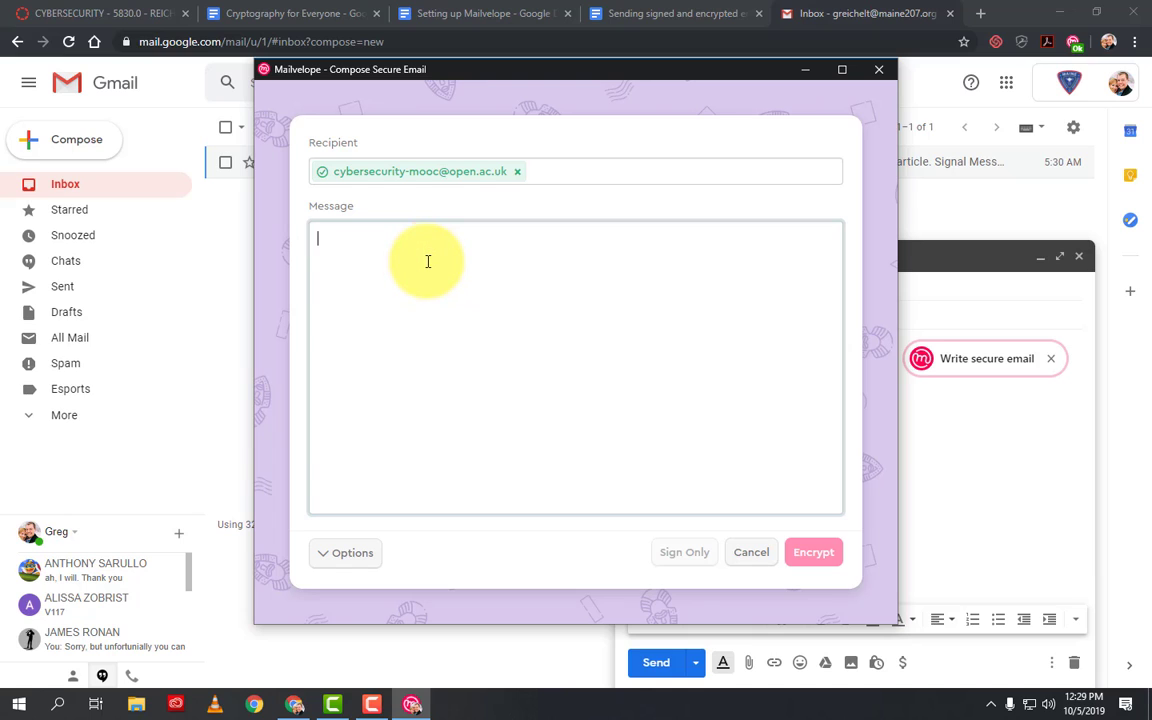
{"action": "type", "text": "This is a test message."}
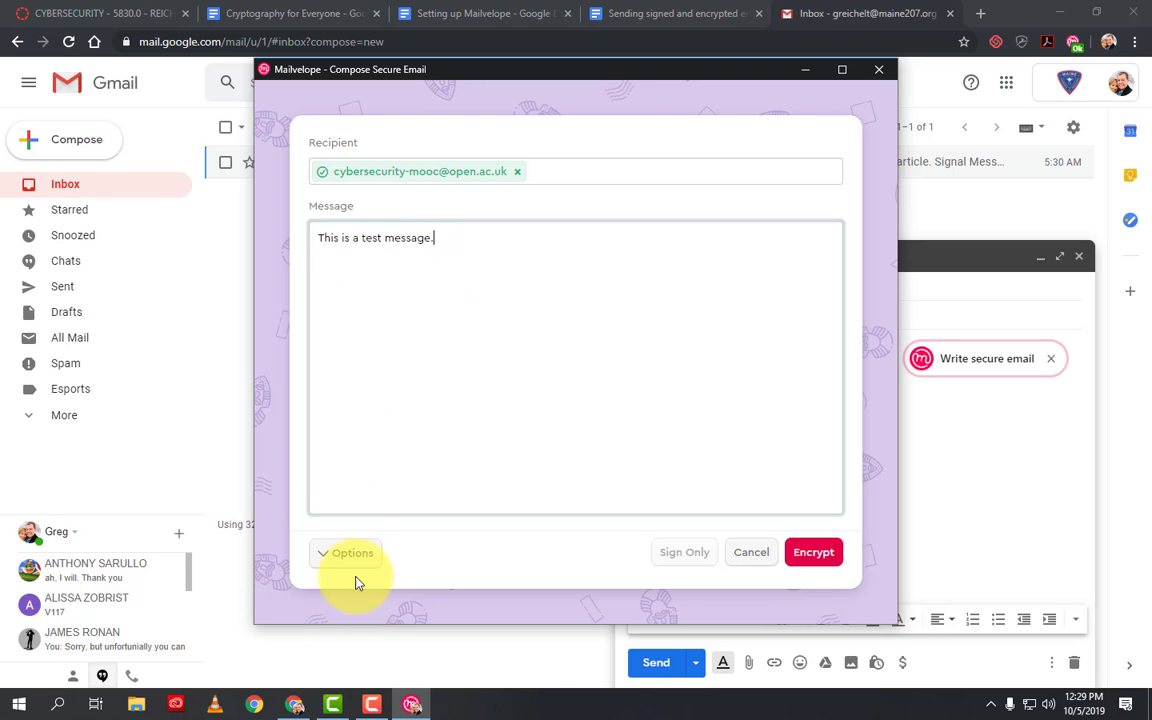
{"action": "left_click", "coordinate": [352, 553]}
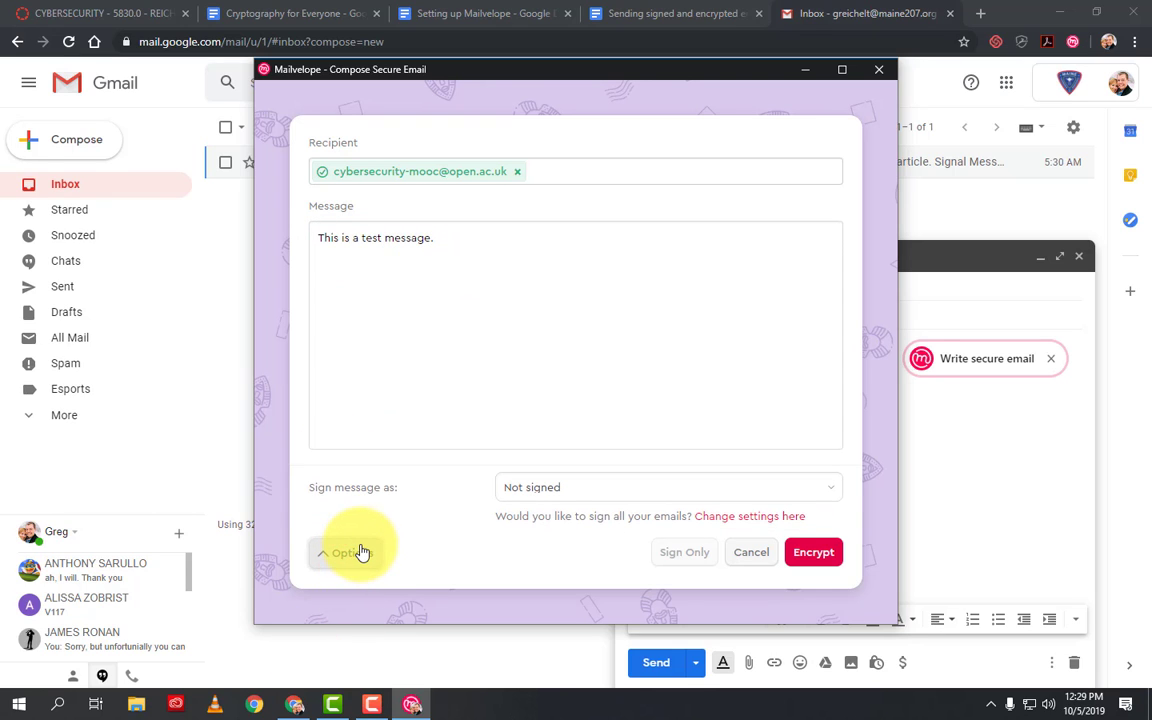
{"action": "left_click", "coordinate": [355, 552]}
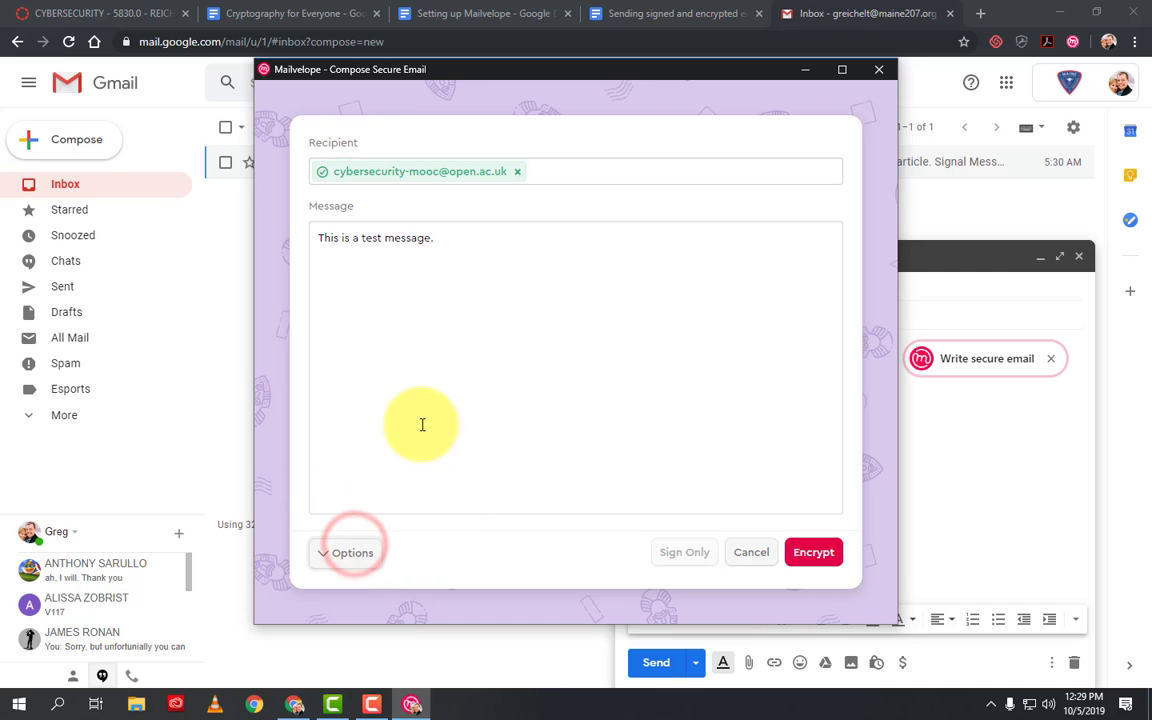
- Encrypt the message into the Gmail draft, add subject 'test message', and send it
{"action": "left_click", "coordinate": [816, 554]}
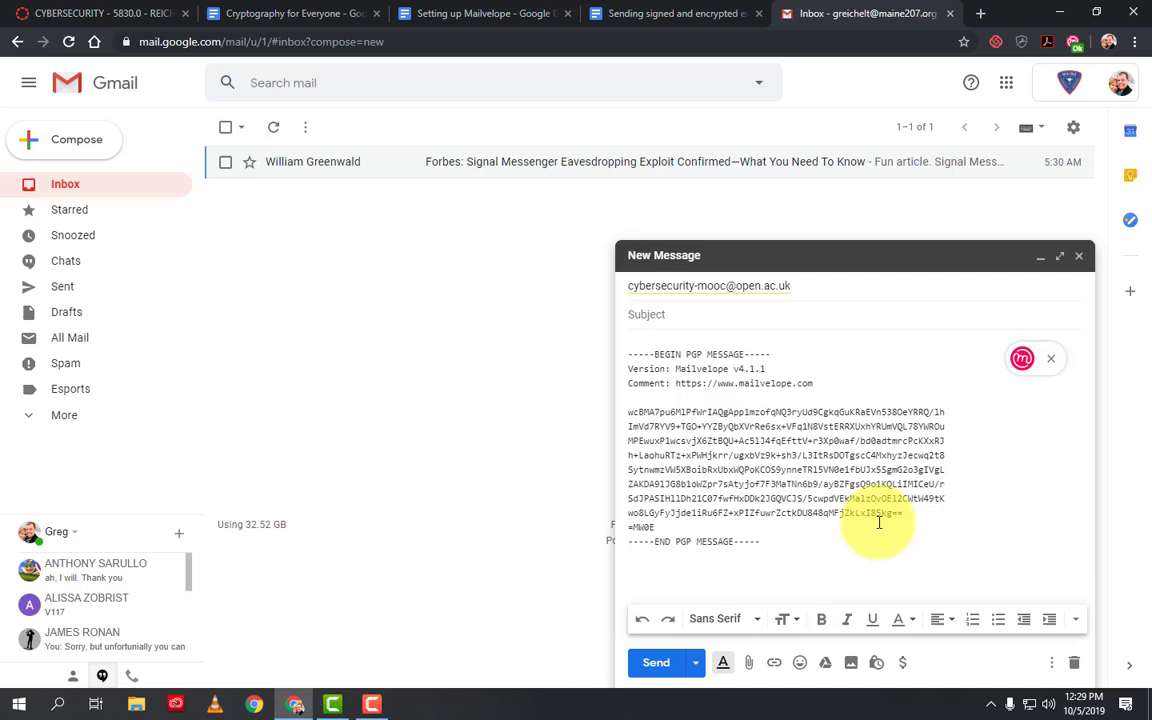
{"action": "left_click", "coordinate": [643, 314]}
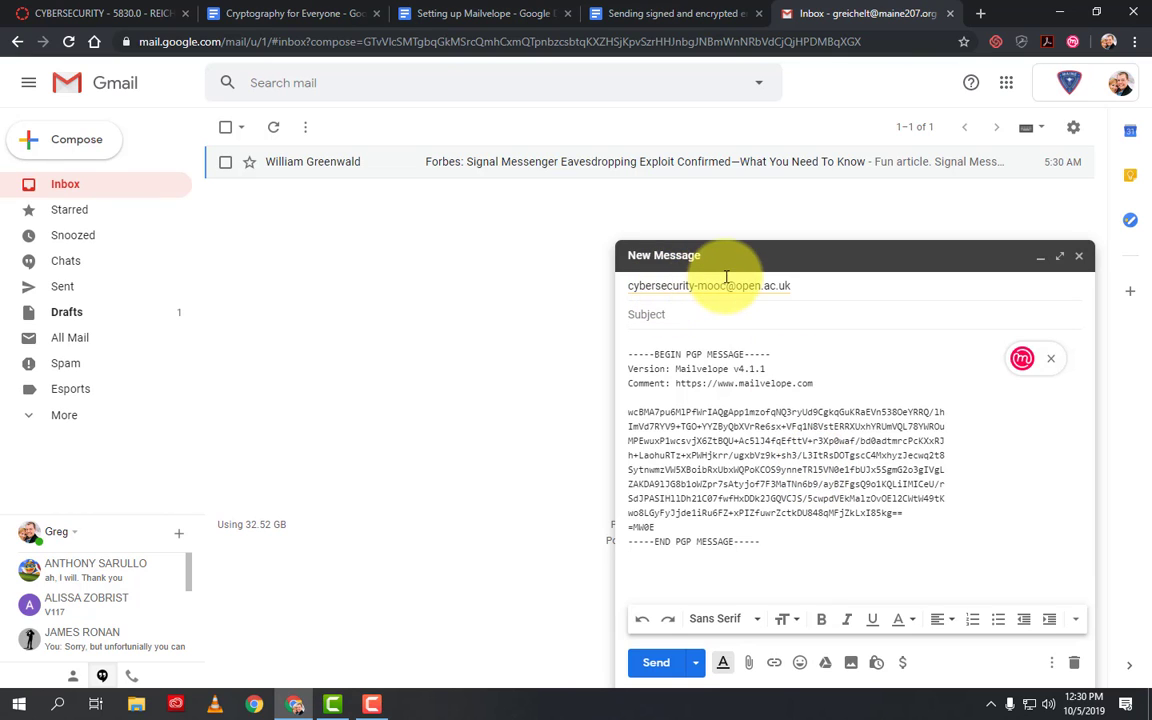
{"action": "mouse_move", "coordinate": [709, 286]}
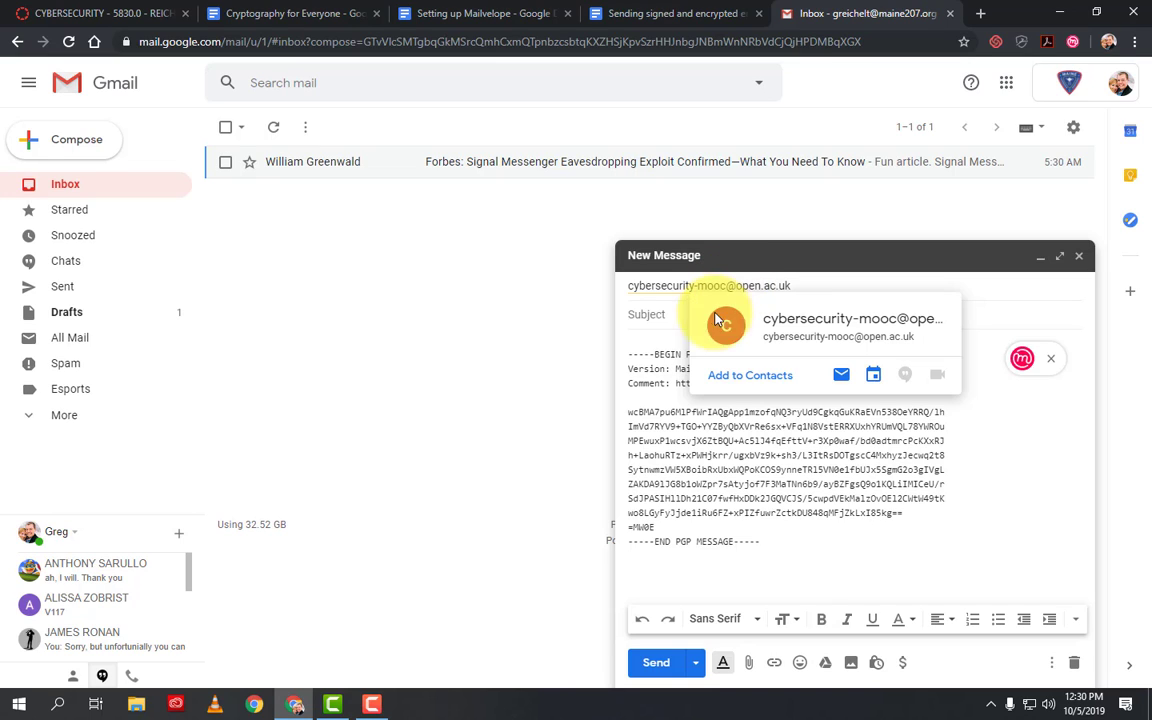
{"action": "left_click", "coordinate": [650, 313]}
{"action": "type", "text": "test message"}
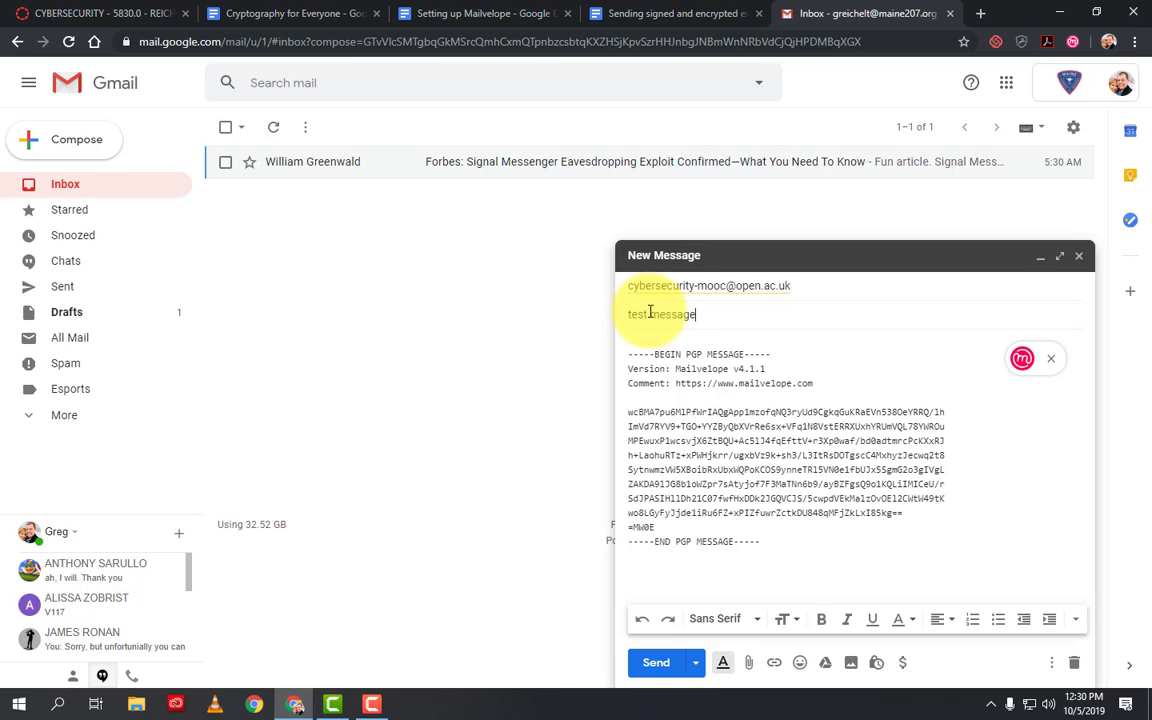
{"action": "left_click", "coordinate": [652, 664]}
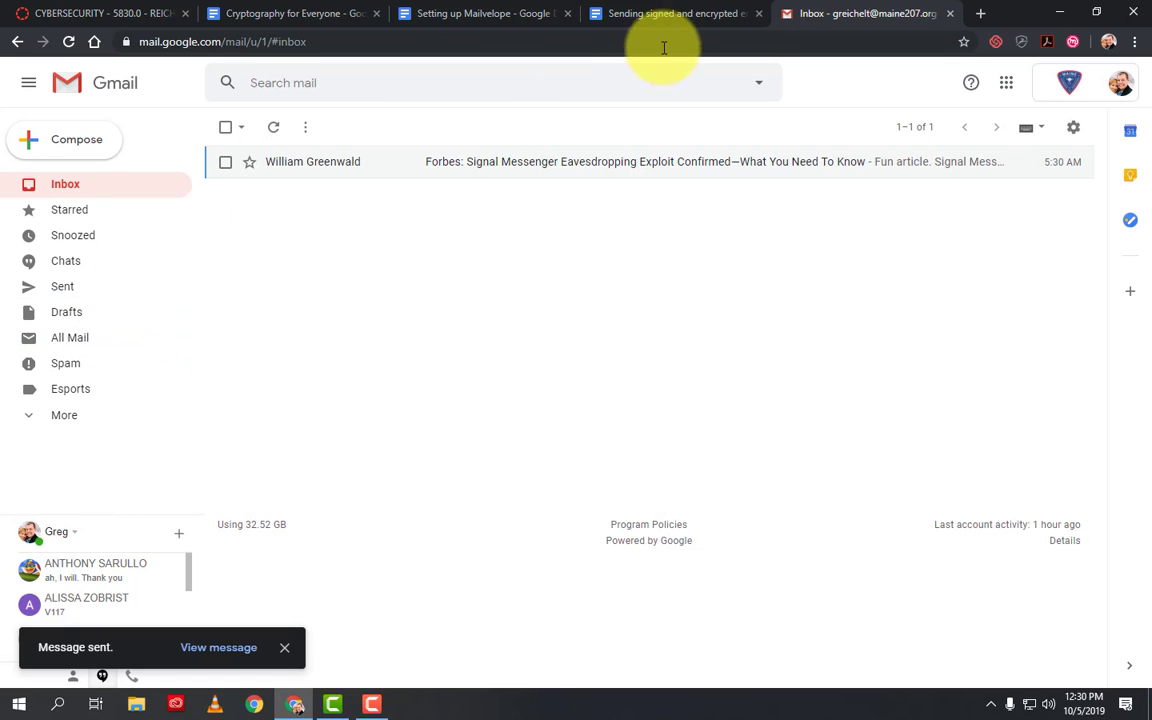
- Open the sent 'test message' email from Gmail's Sent folder
{"action": "left_click", "coordinate": [302, 12]}
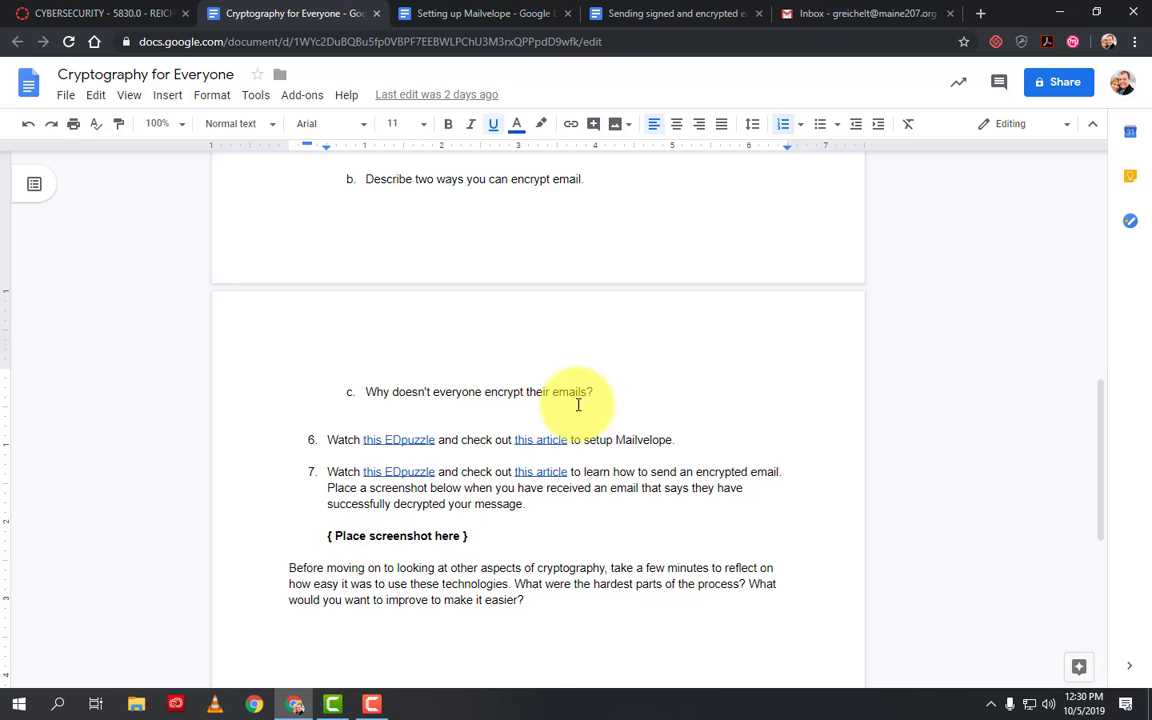
{"action": "left_click", "coordinate": [866, 10]}
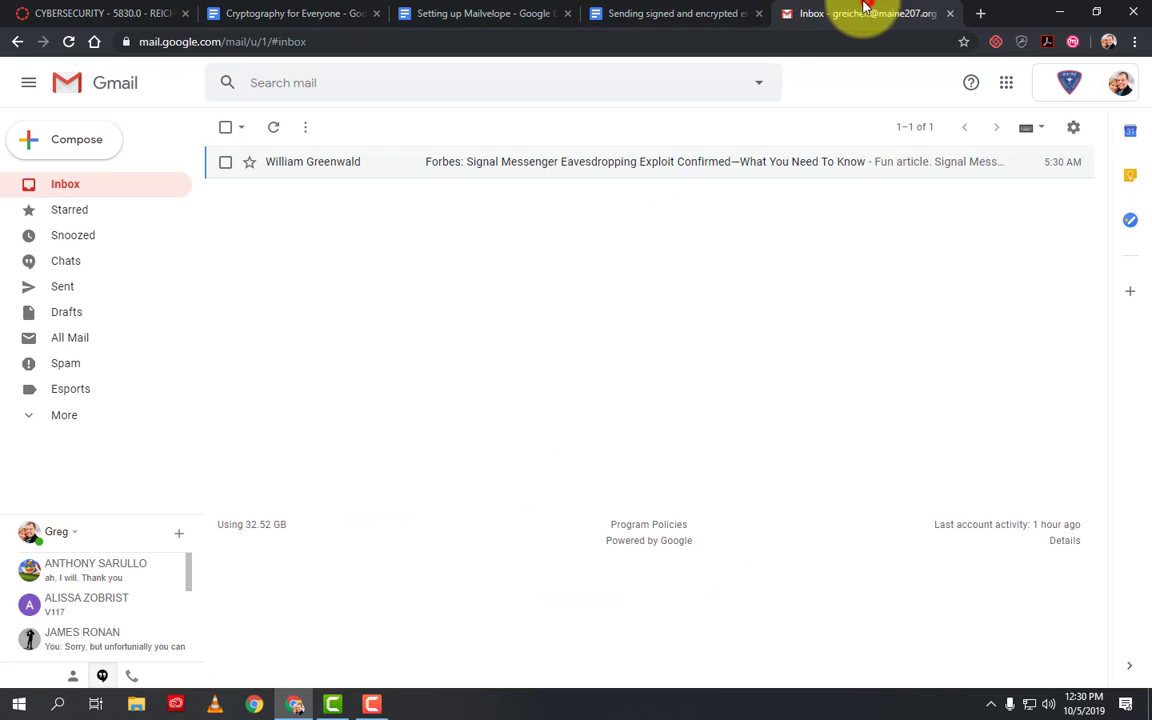
{"action": "left_click", "coordinate": [92, 292]}
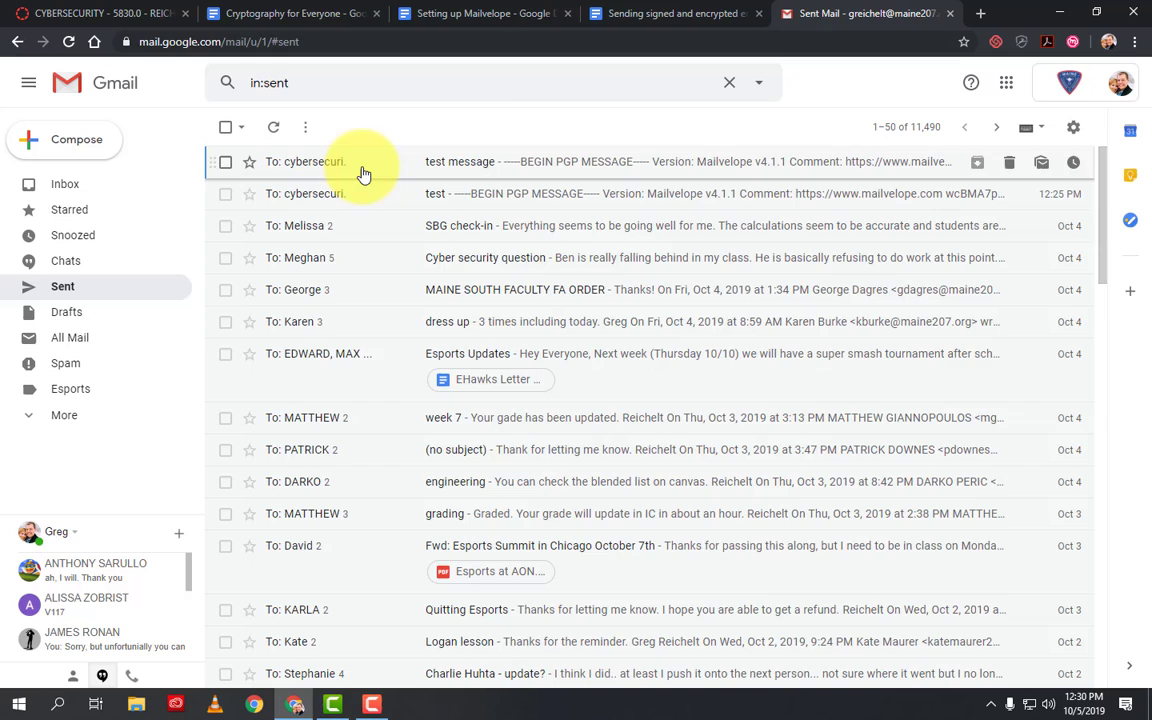
{"action": "left_click", "coordinate": [355, 162]}
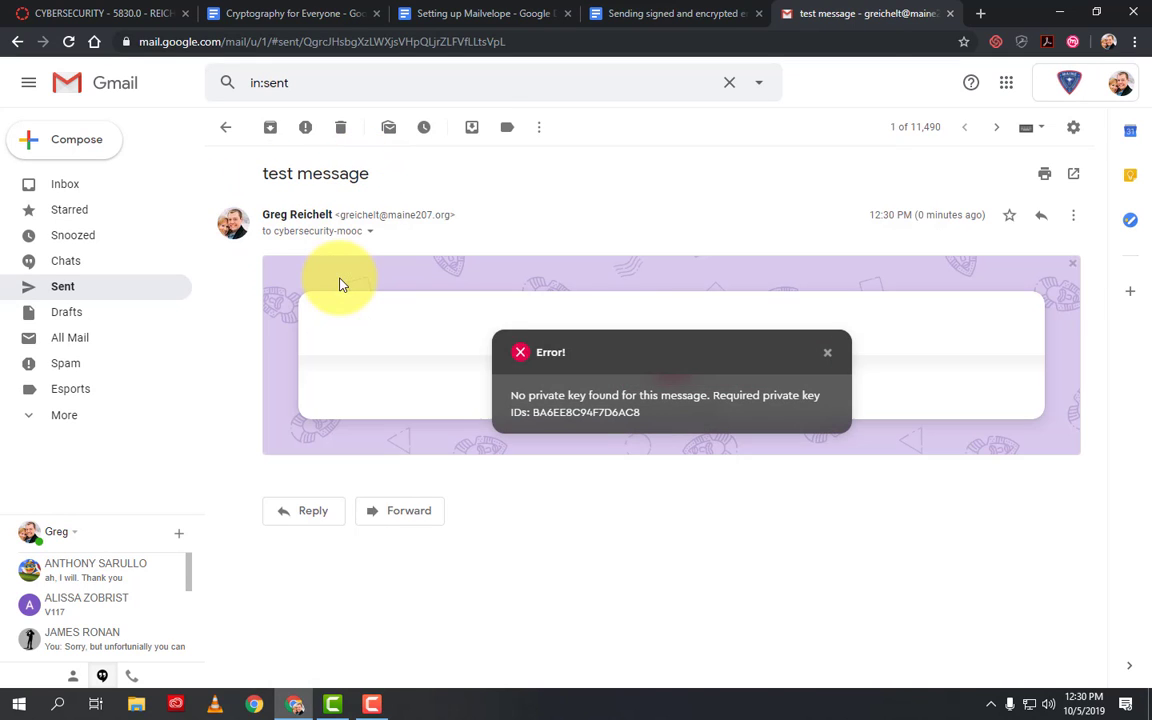
- Try showing the message, dismiss the 'No private key found' errors, and open the earlier 'test' email
{"action": "left_click", "coordinate": [829, 353]}
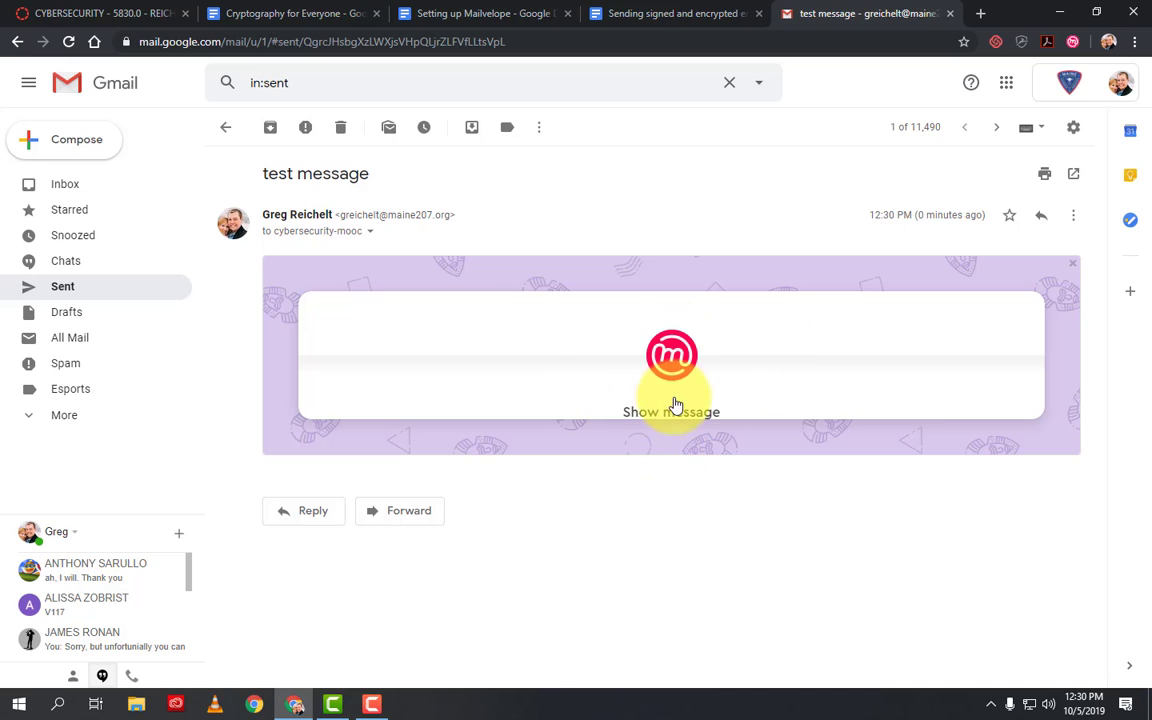
{"action": "left_click", "coordinate": [674, 408]}
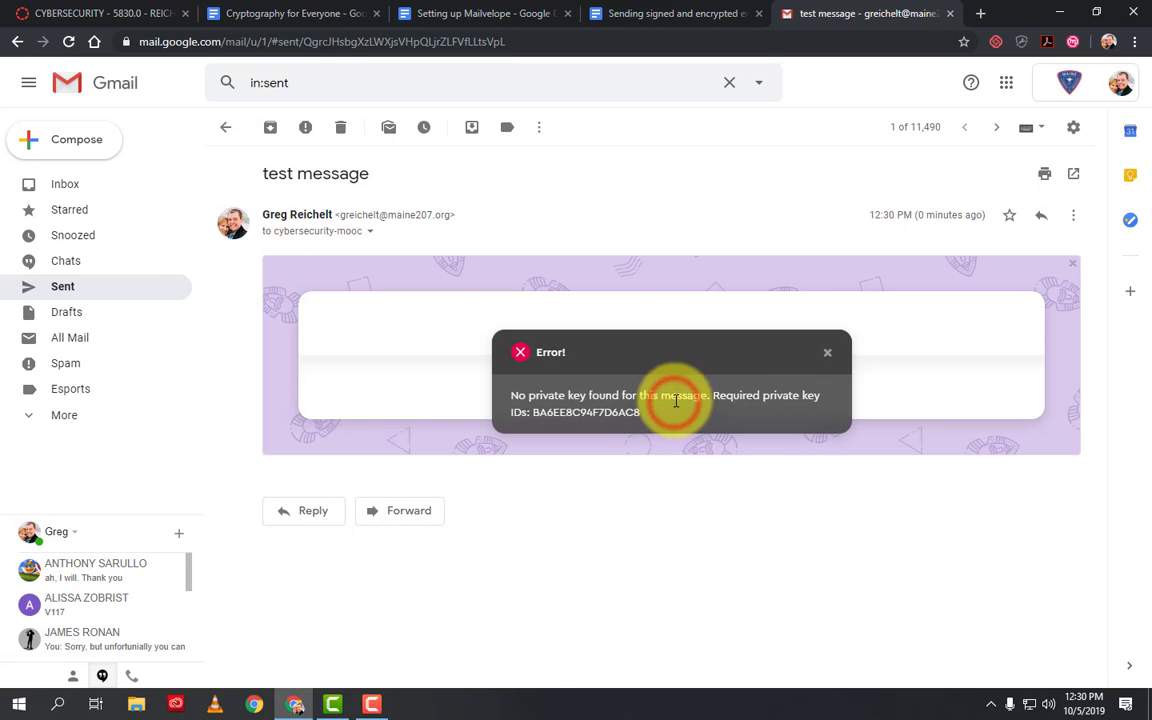
{"action": "left_click", "coordinate": [829, 353]}
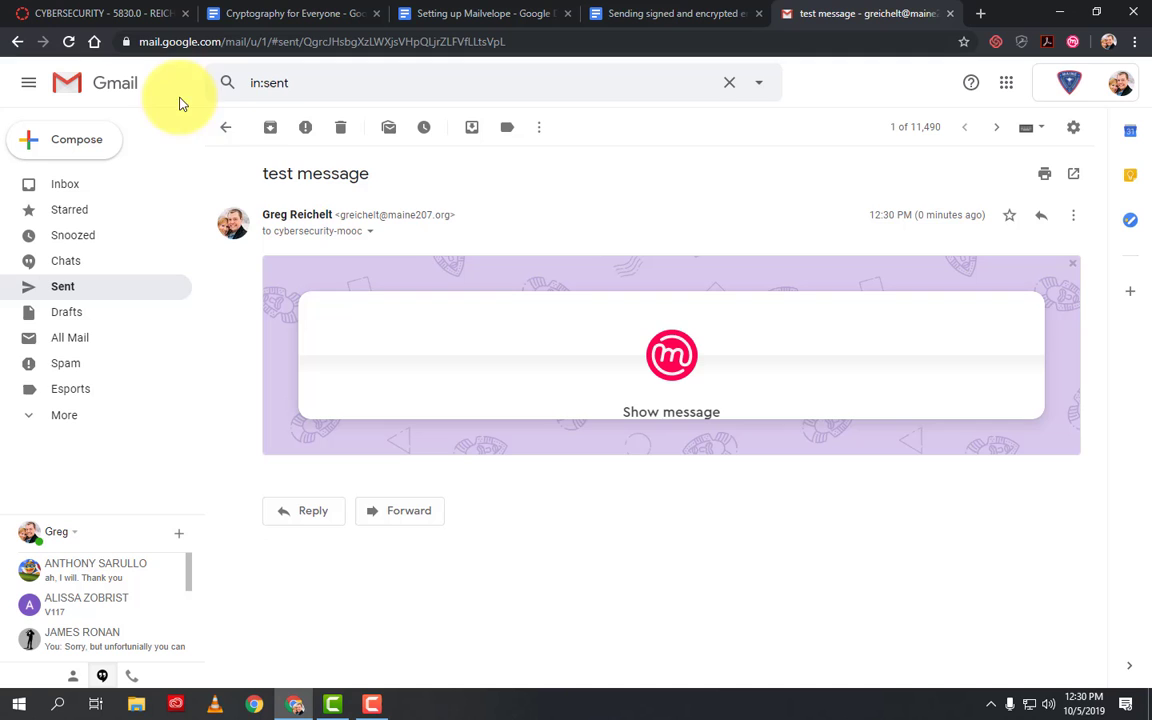
{"action": "left_click", "coordinate": [230, 126]}
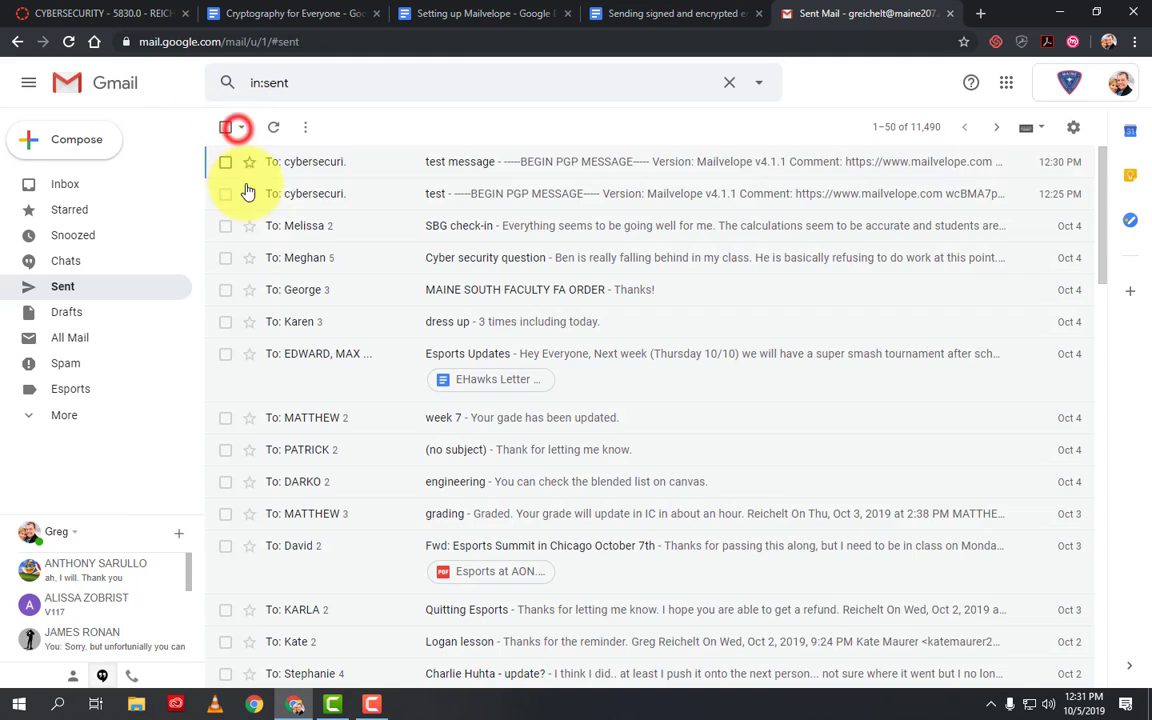
{"action": "left_click", "coordinate": [301, 193]}
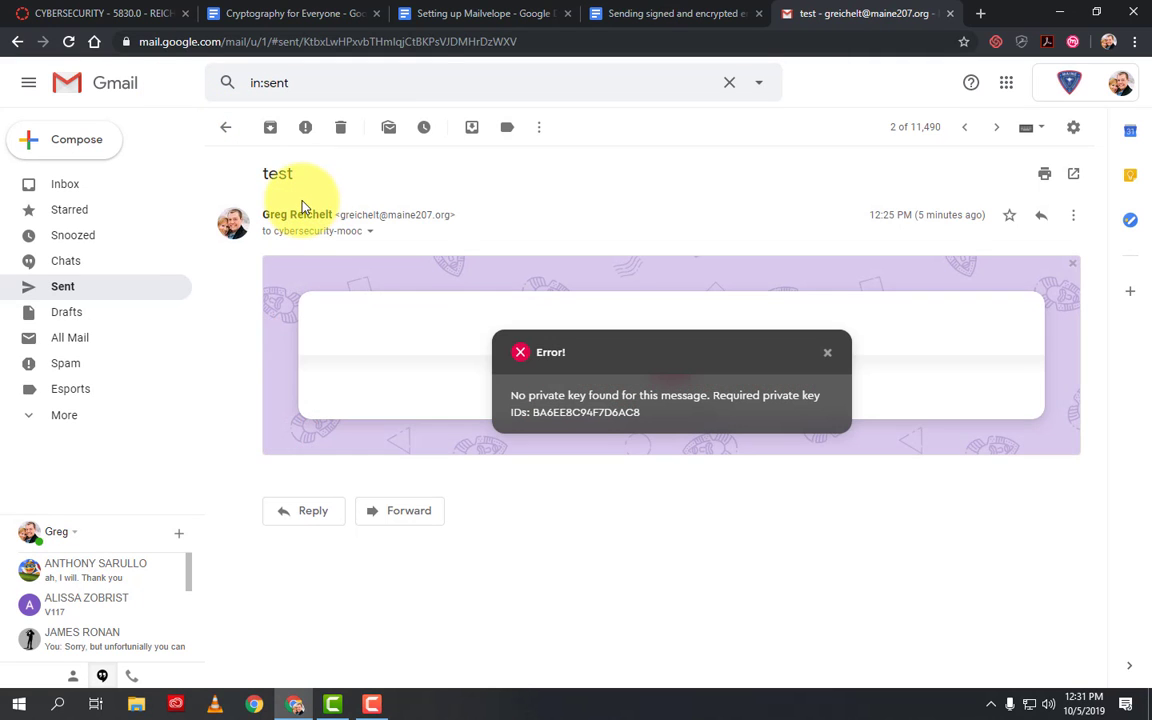
- Remove the Mailvelope extension from Chrome through its toolbar icon menu
{"action": "right_click", "coordinate": [1073, 42]}
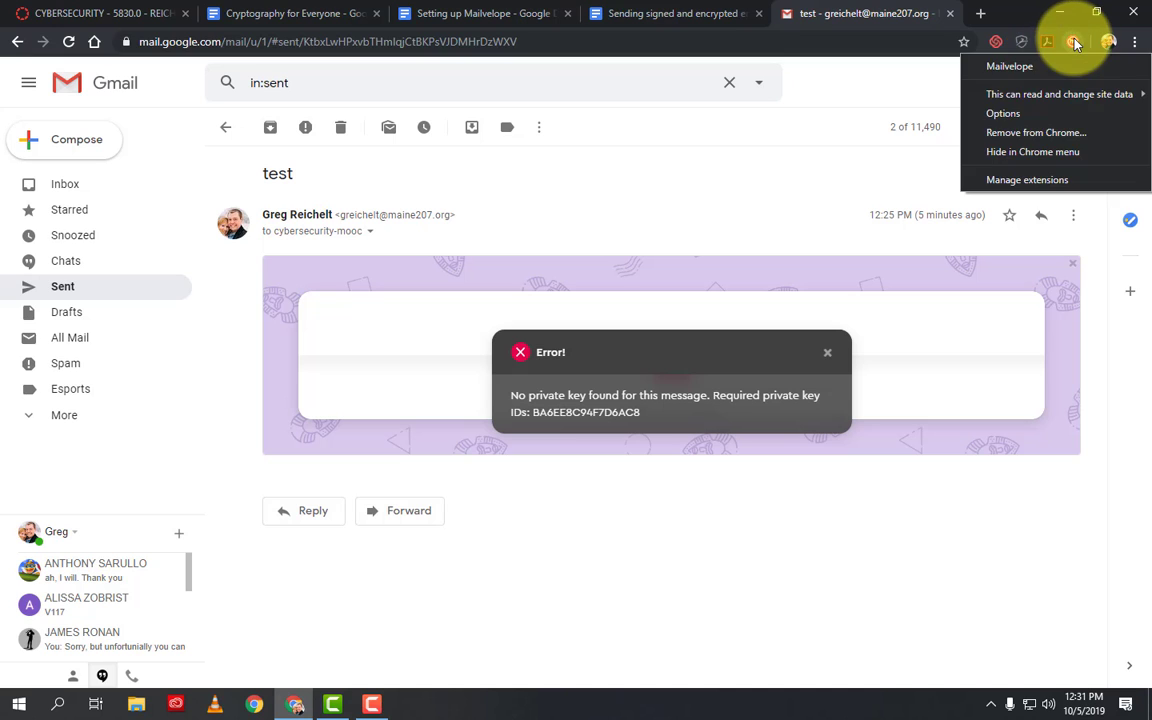
{"action": "left_click", "coordinate": [1077, 134]}
{"action": "left_click", "coordinate": [968, 145]}
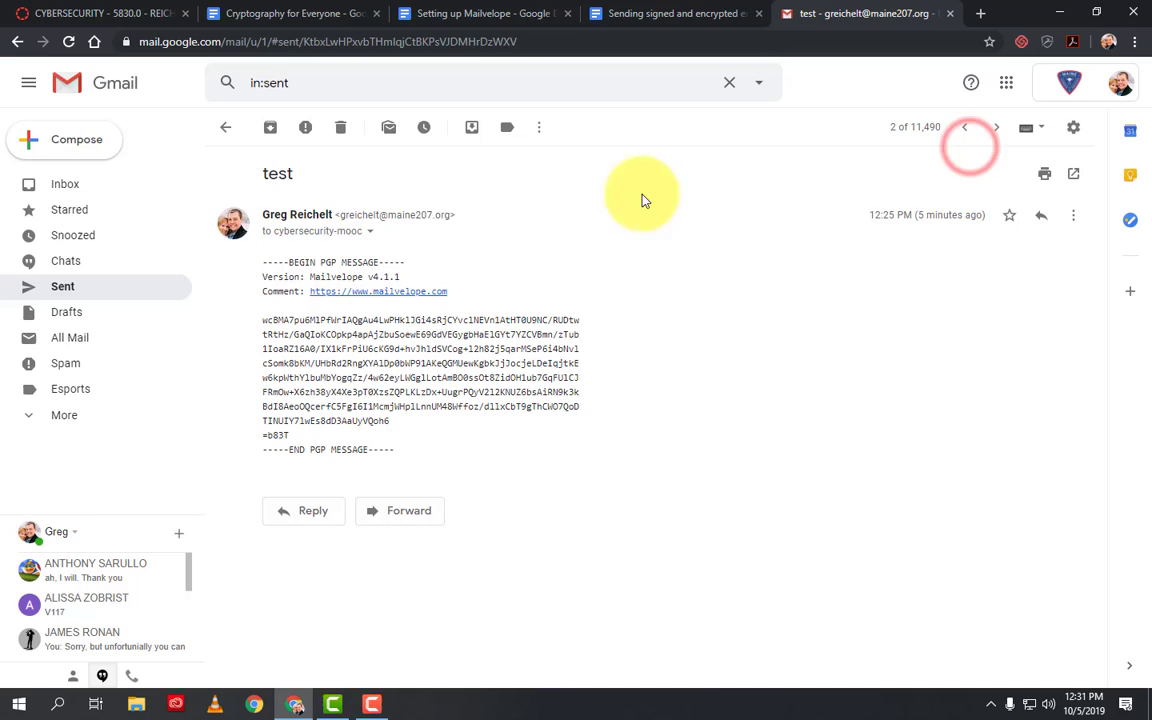